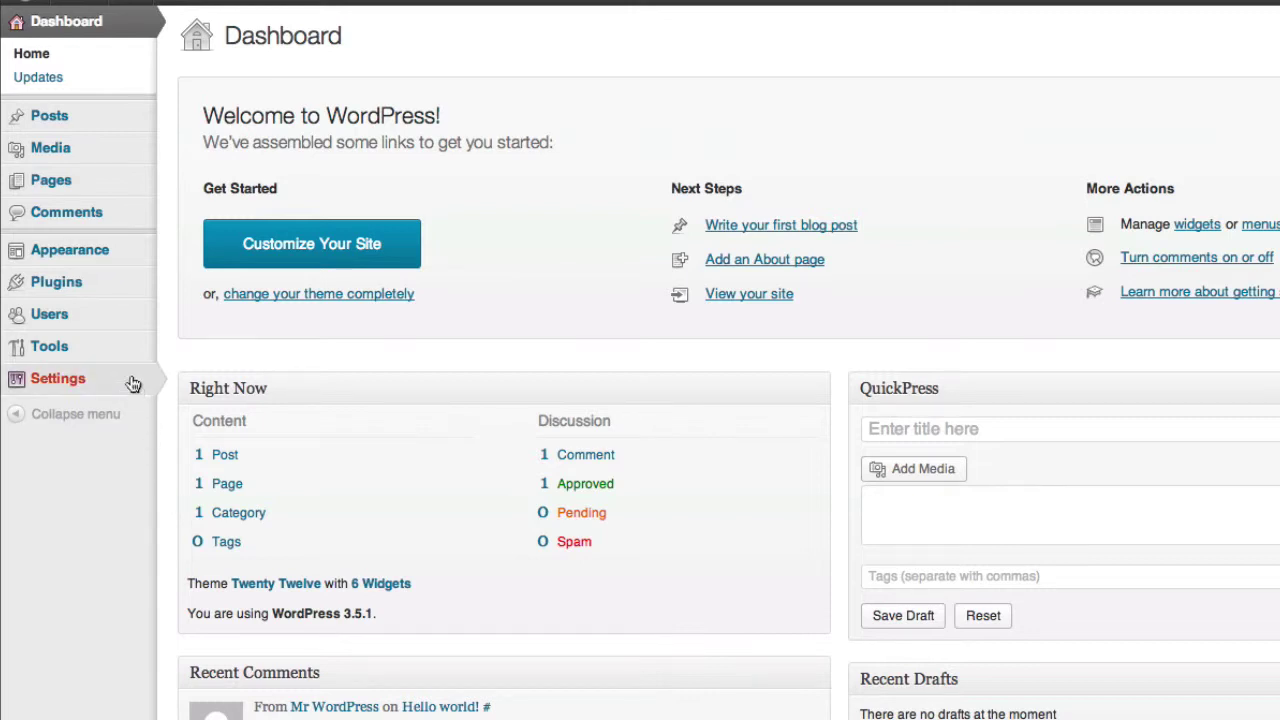
Step: Open your own user profile page to view the name and contact fields
mouse_move(100, 325)
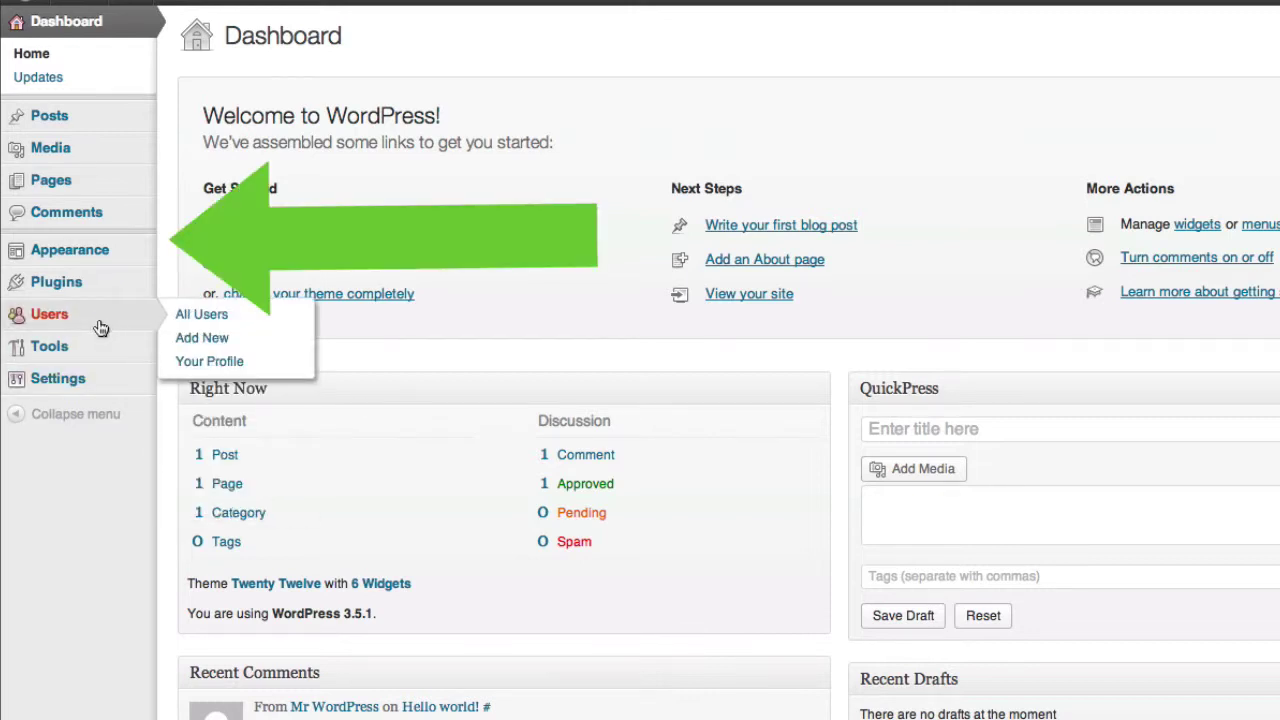
mouse_move(107, 367)
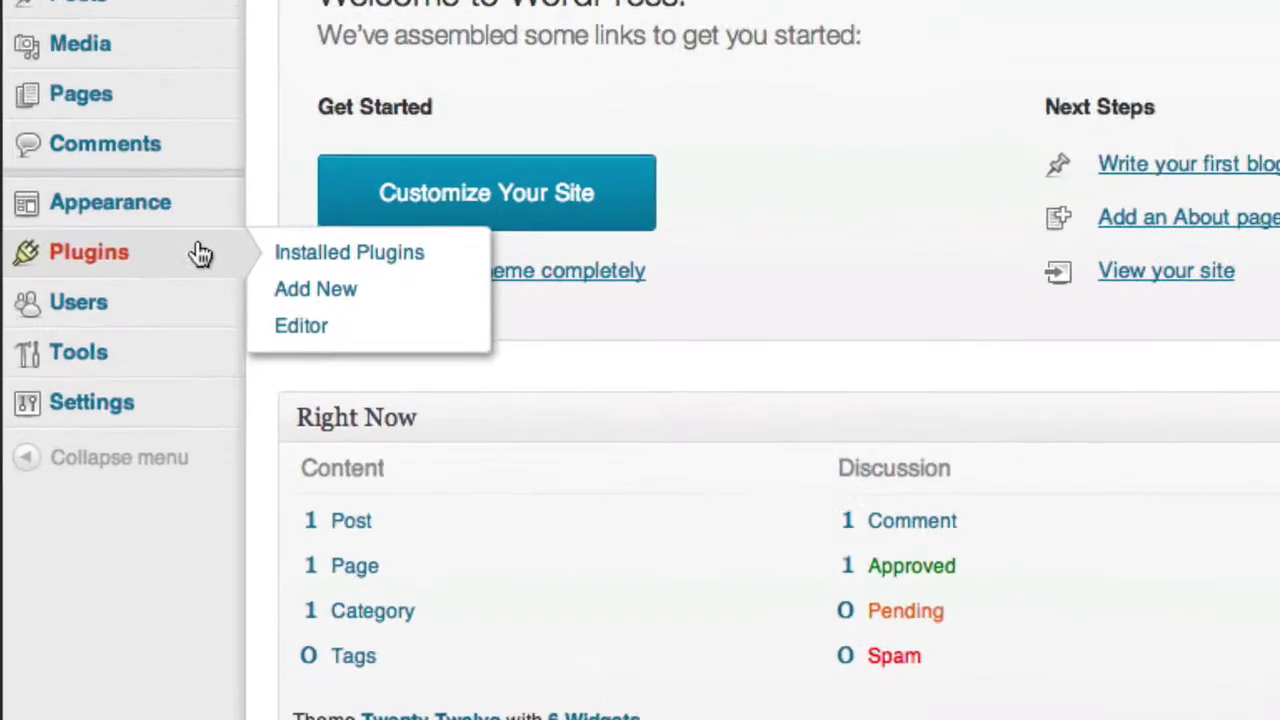
mouse_move(124, 323)
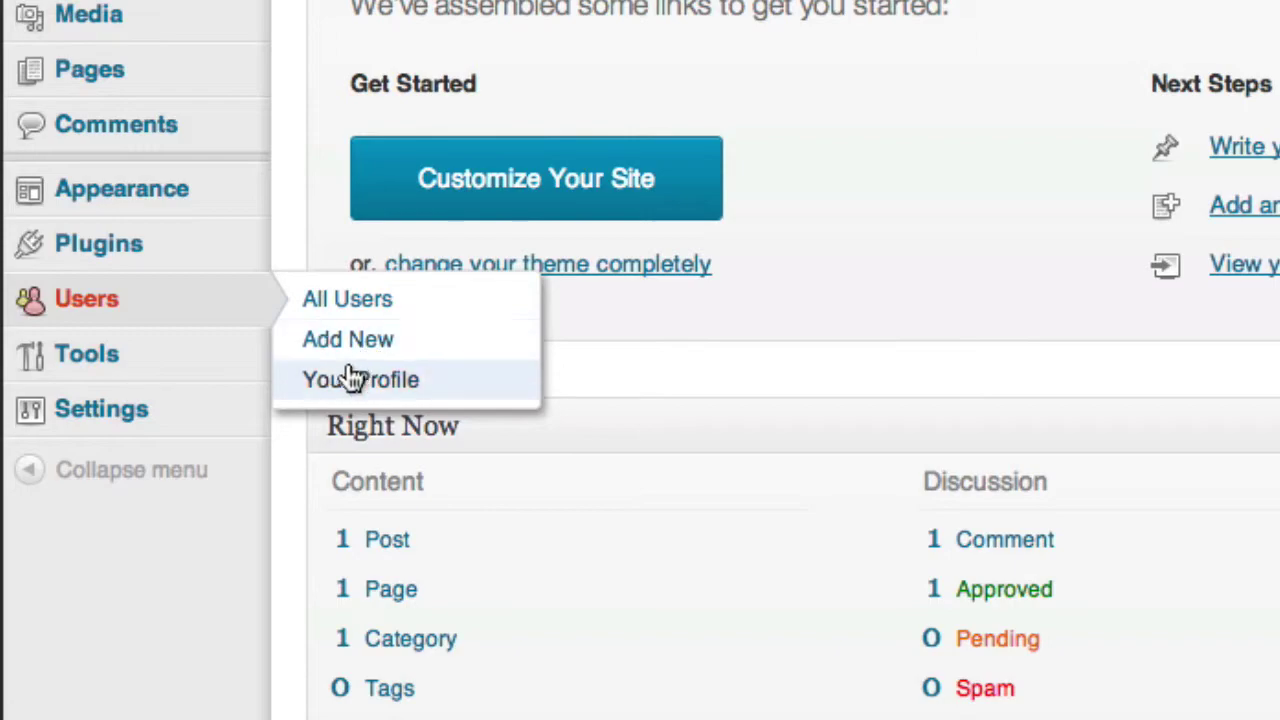
left_click(300, 390)
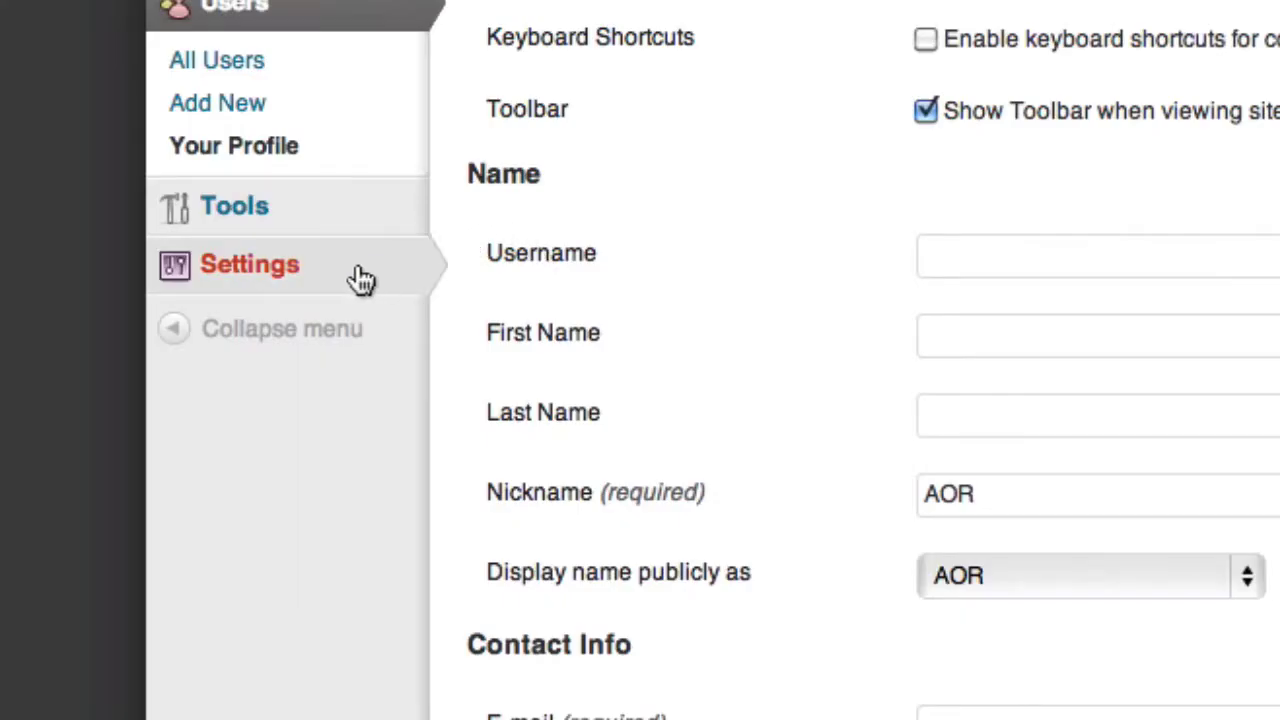
Step: Open the General settings and set the Site Title to "Alpha Online Resources"
mouse_move(107, 459)
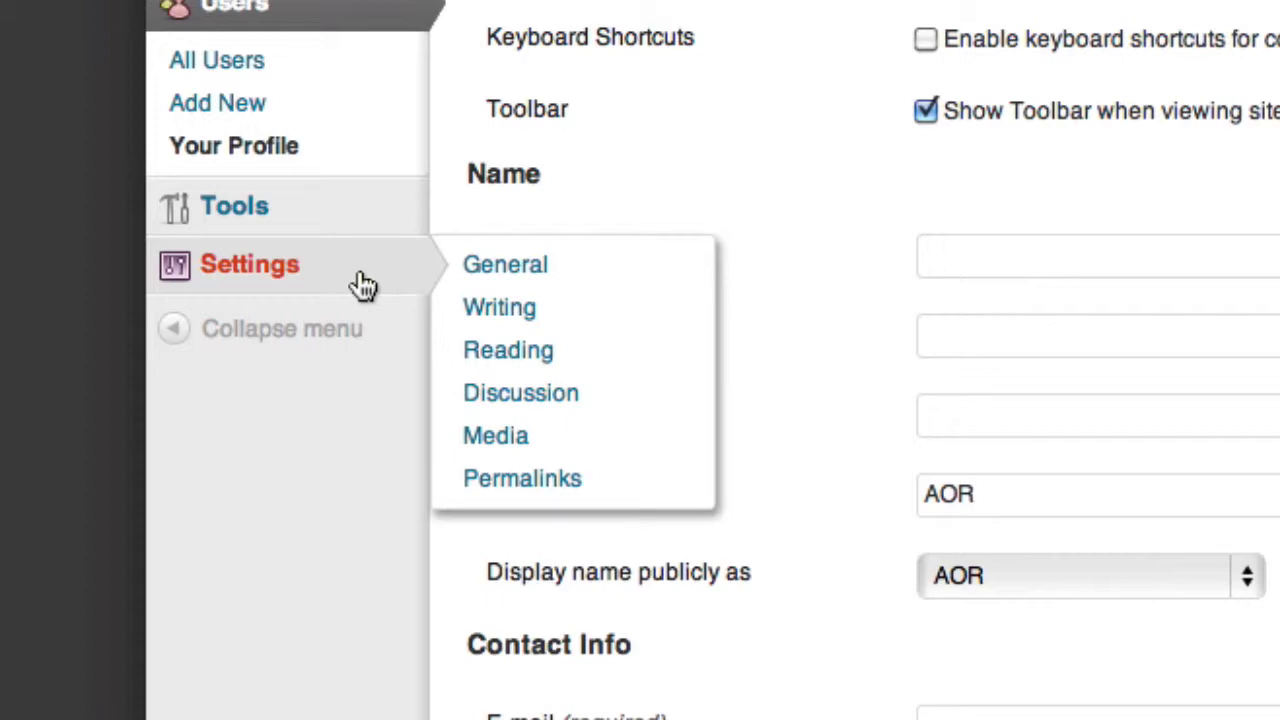
left_click(362, 286)
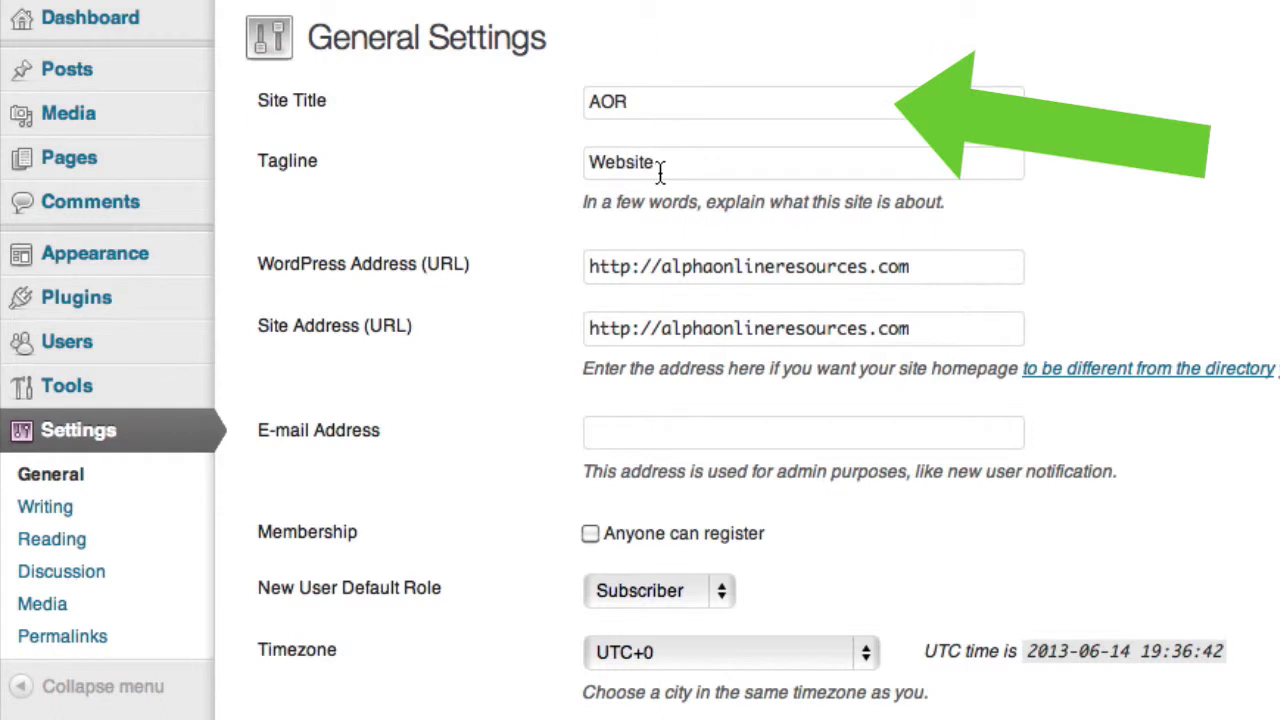
double_click(675, 104)
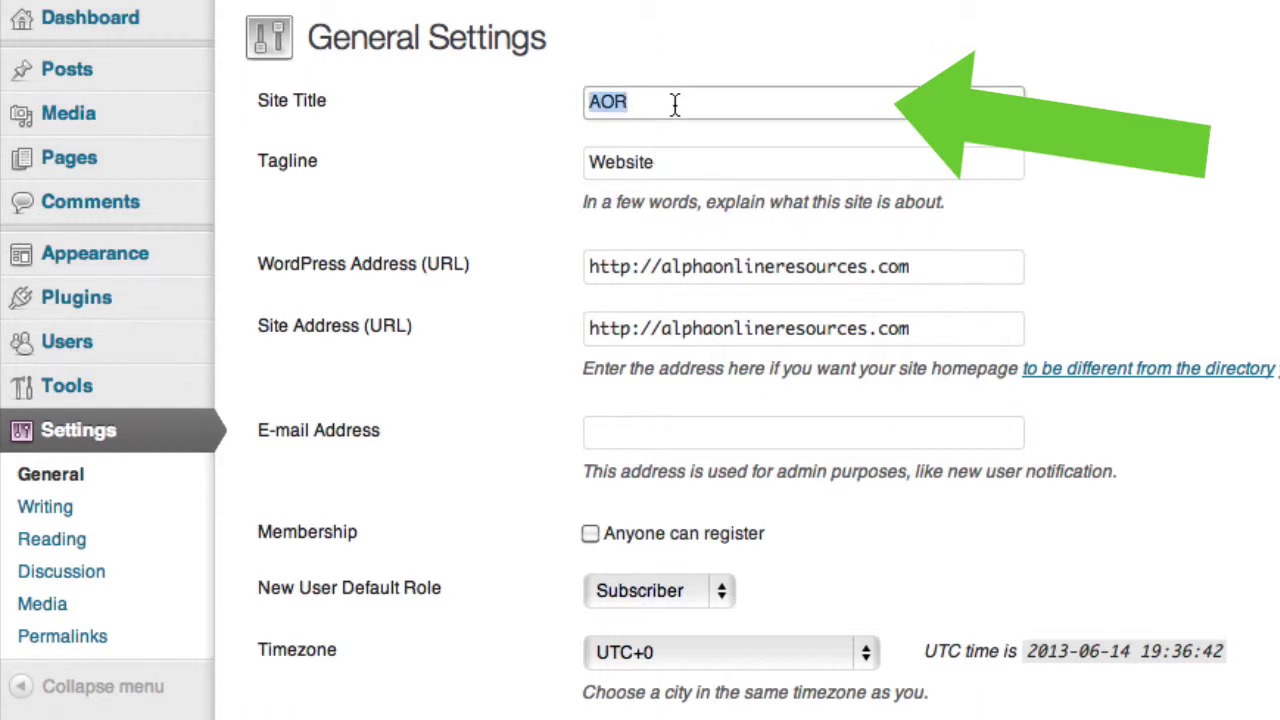
type("Alpha On")
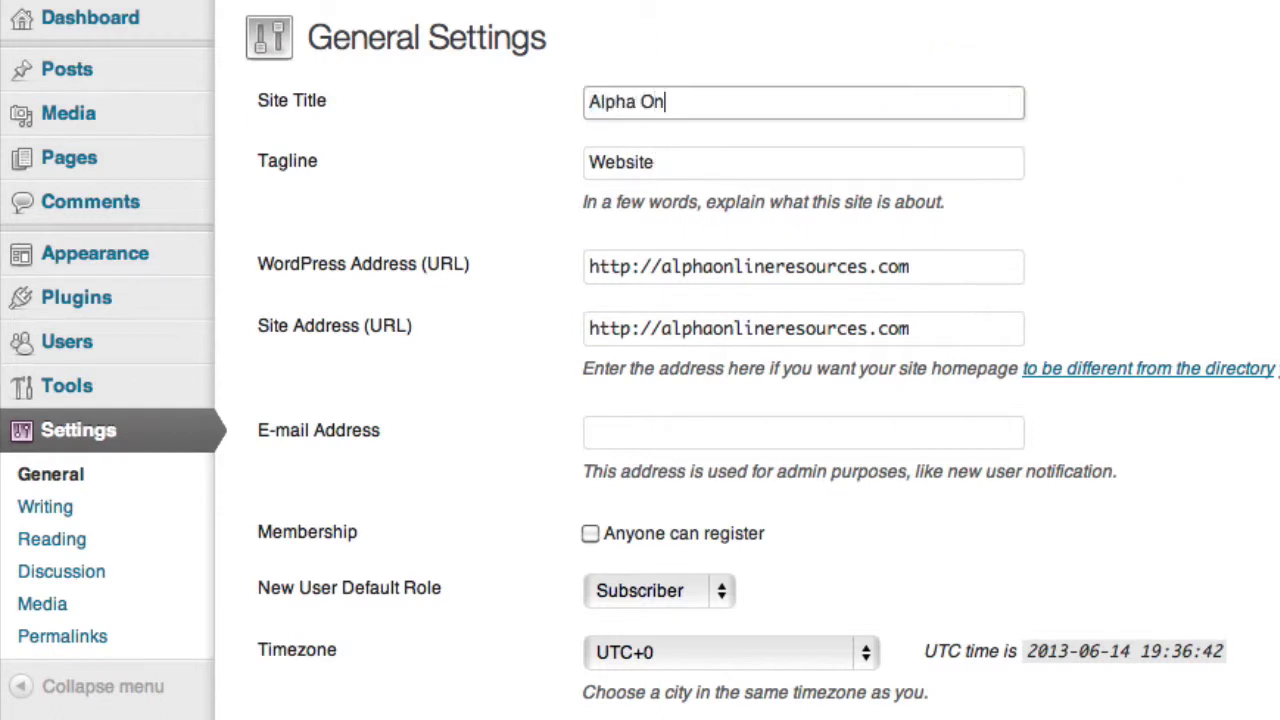
type("line Resources")
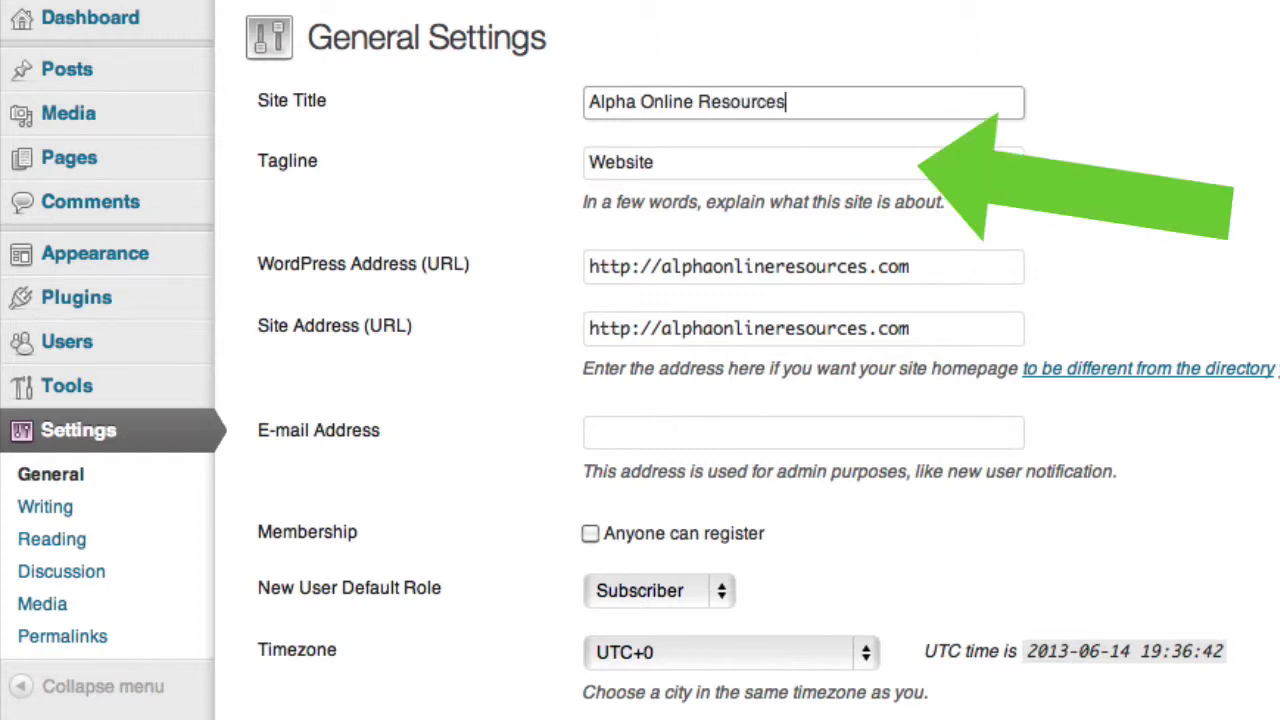
key("Tab")
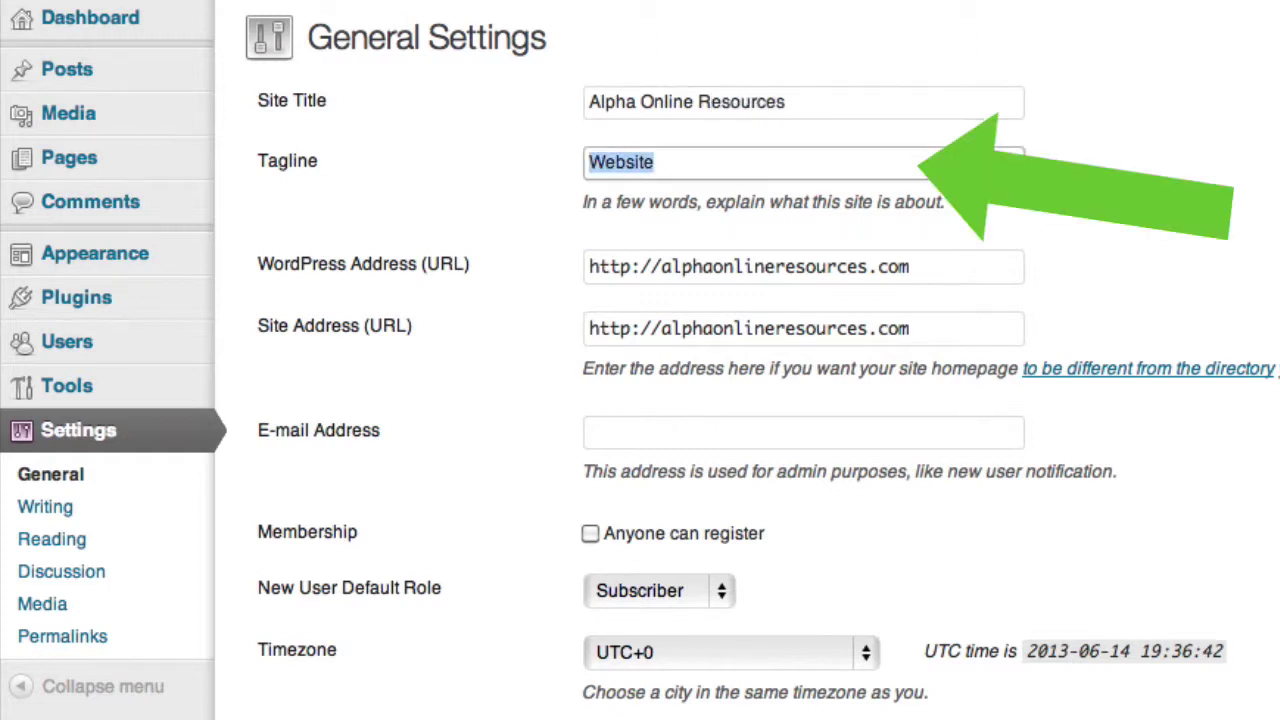
left_click(655, 275)
type("www")
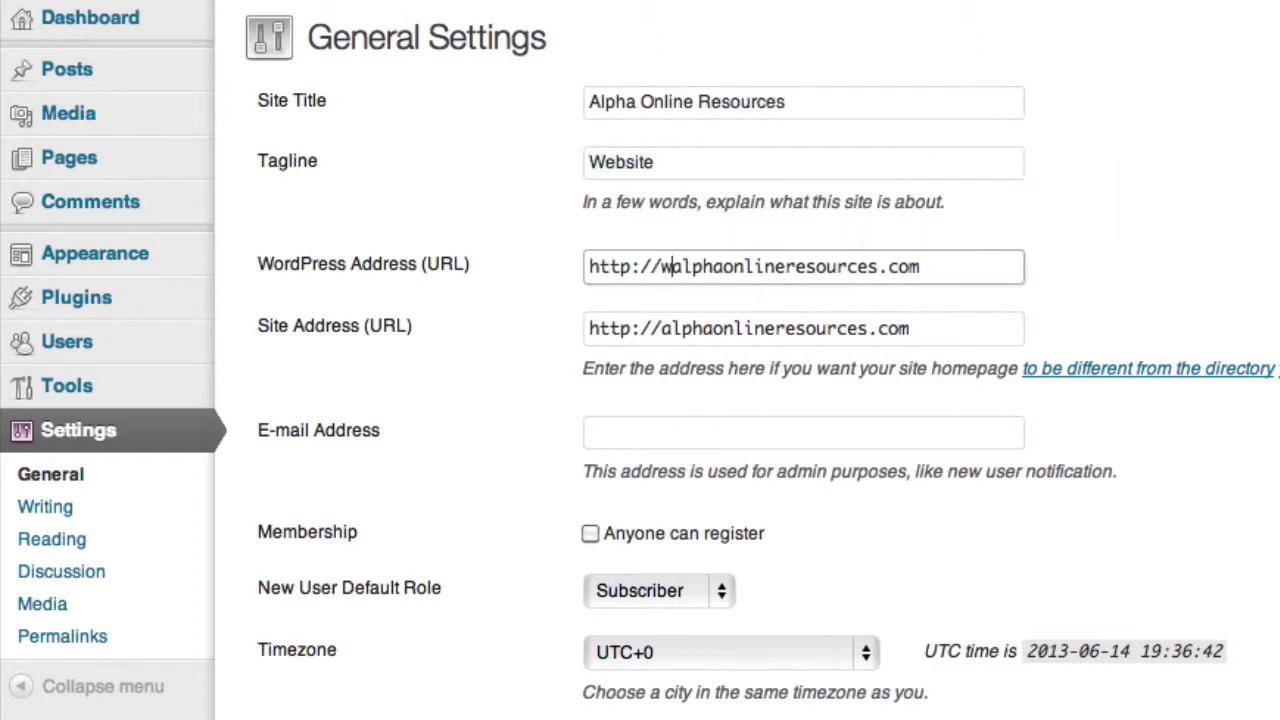
type(".")
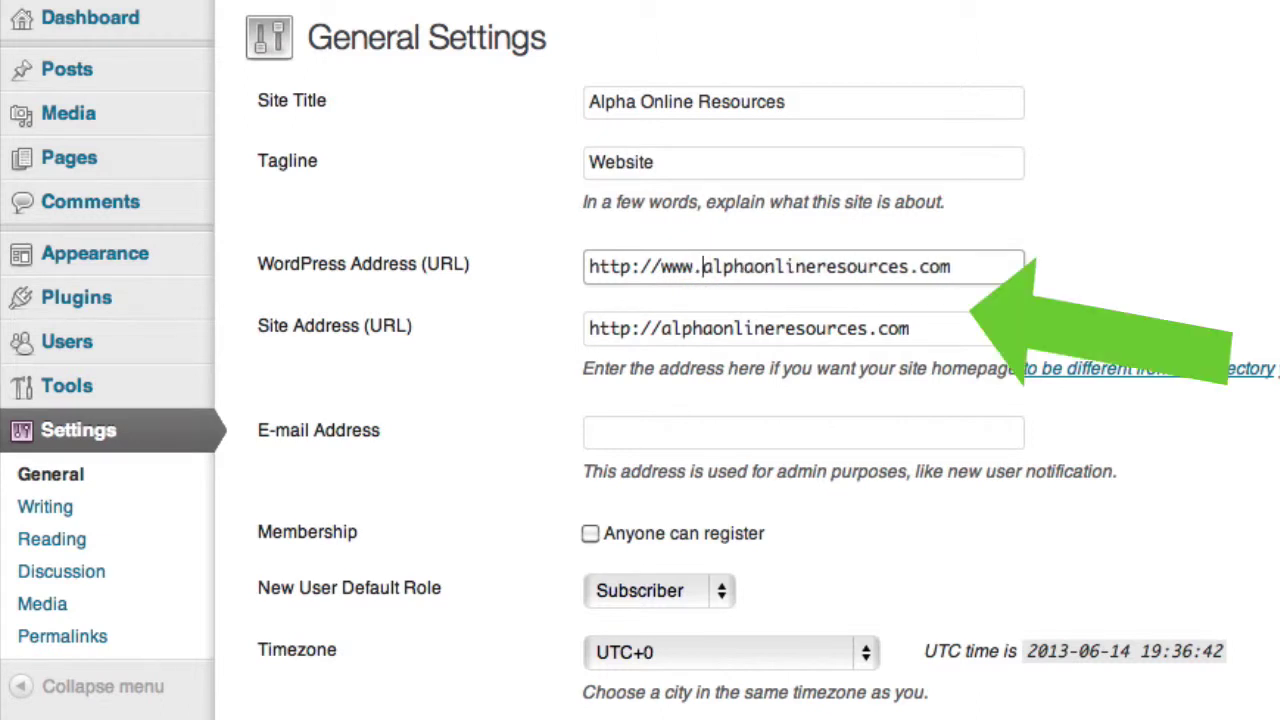
key("BackSpace")
key("BackSpace")
key("BackSpace")
key("BackSpace")
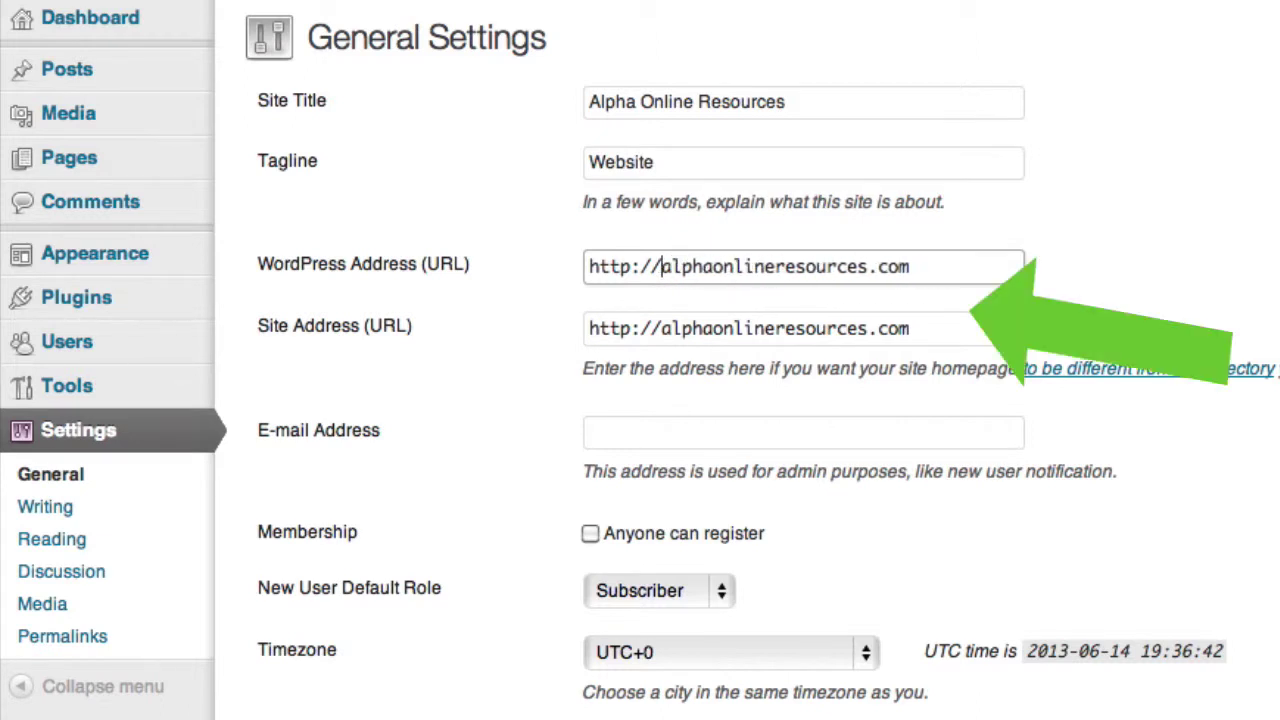
left_click(660, 330)
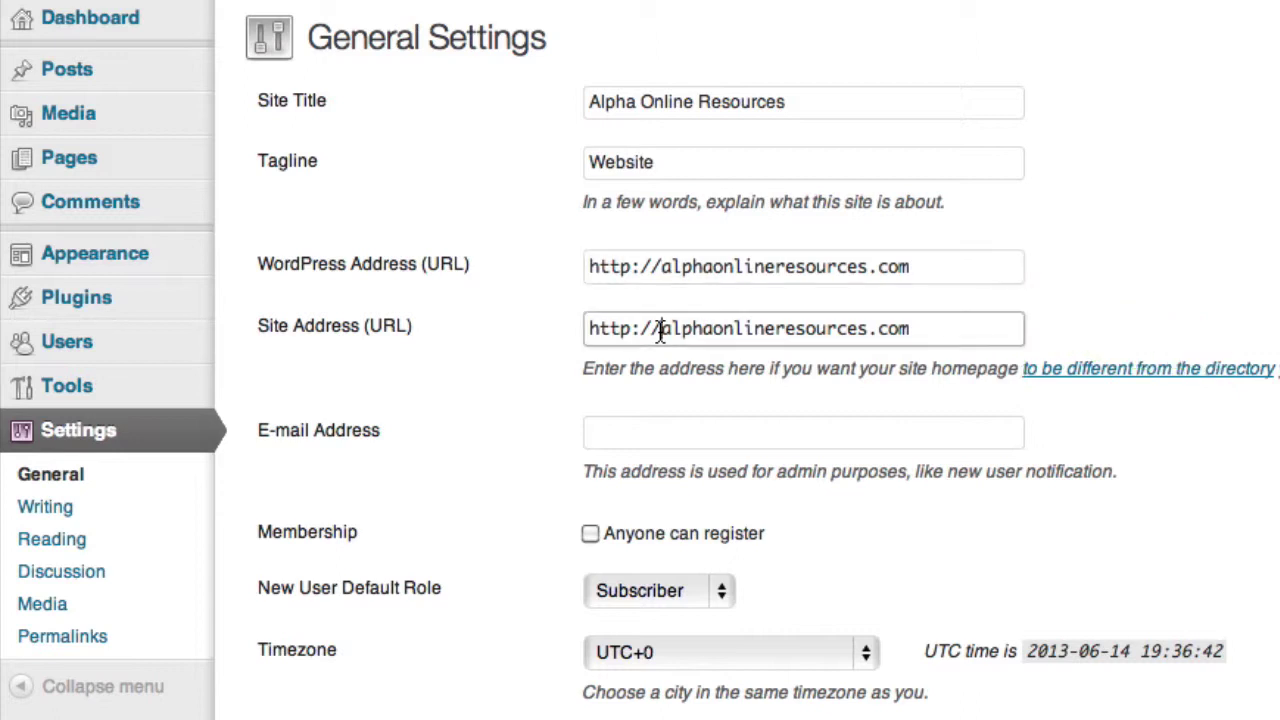
type("www")
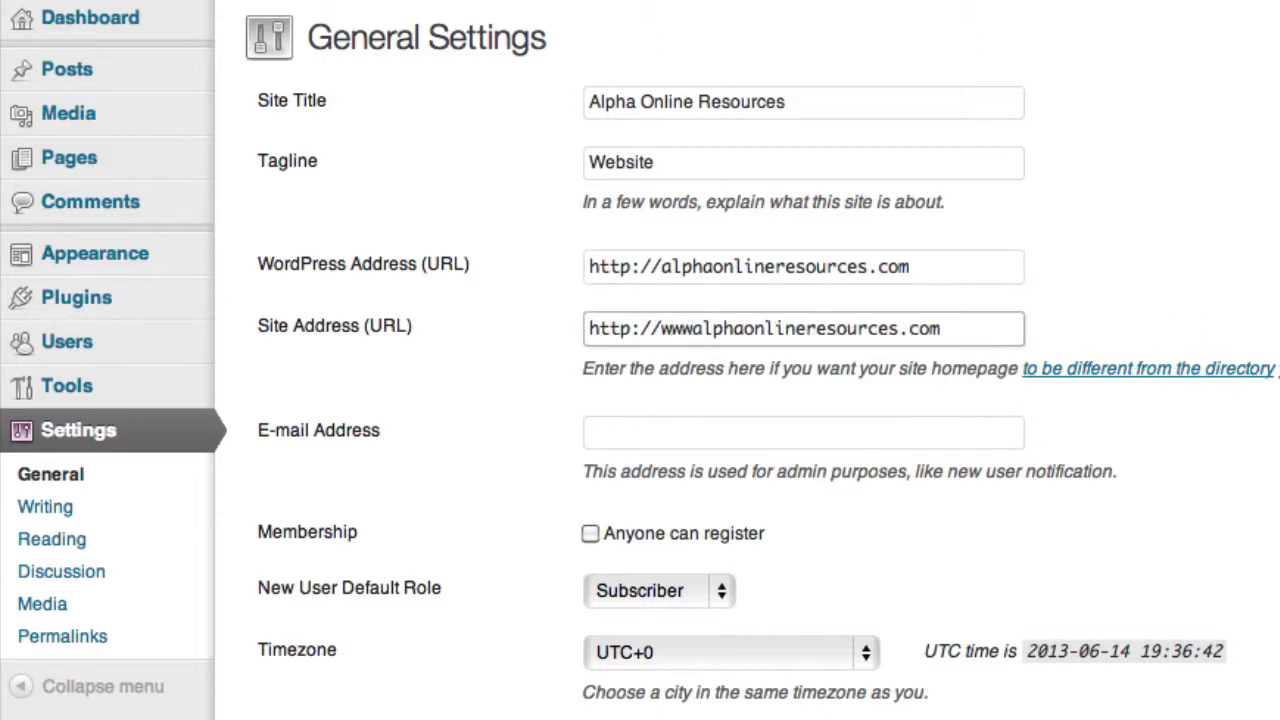
type(".")
key("BackSpace")
key("BackSpace")
key("BackSpace")
key("BackSpace")
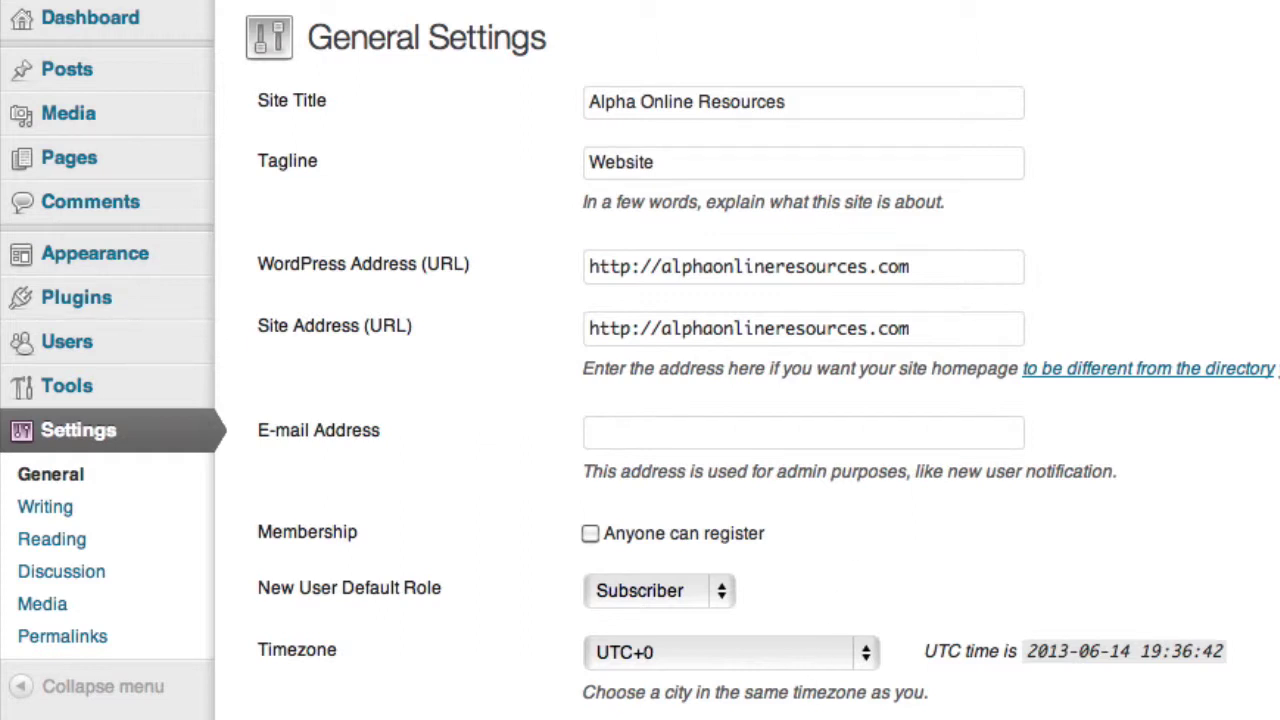
Step: Look over the remaining General settings, and examine the ping address under Update Services in the Writing settings
scroll(183, 40, "down", 5)
scroll(123, 54, "down", 1)
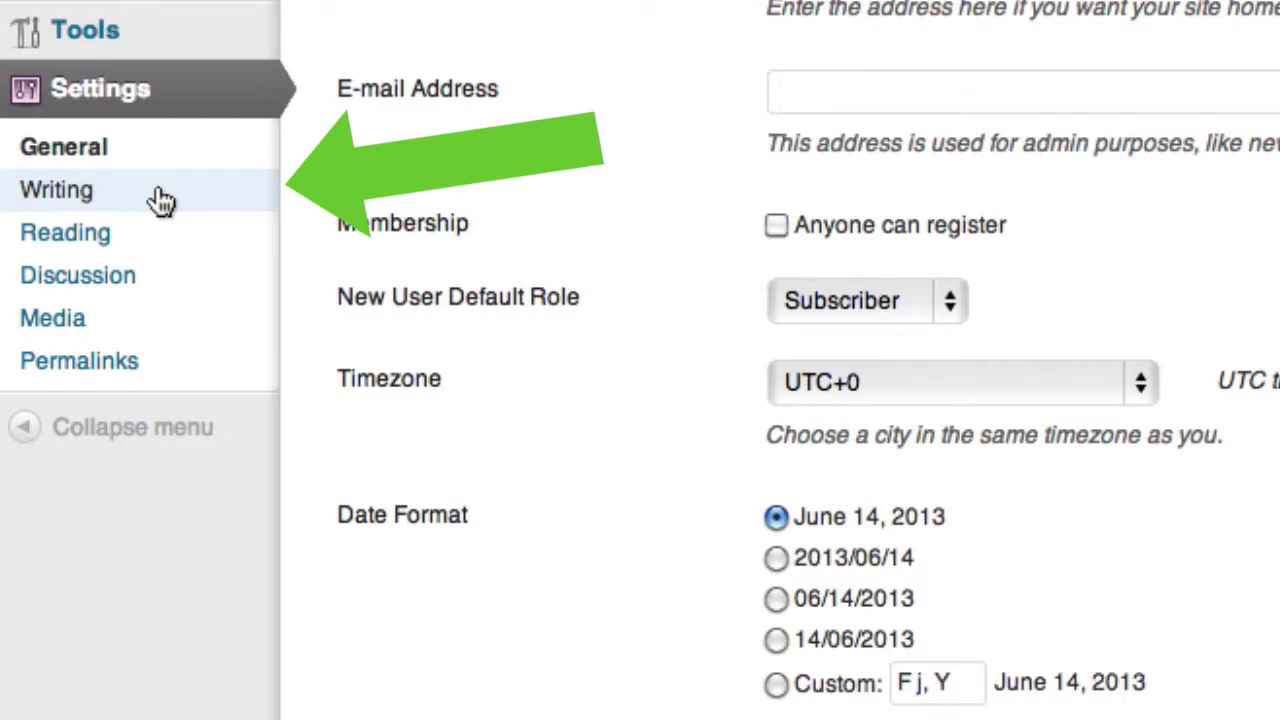
left_click(162, 200)
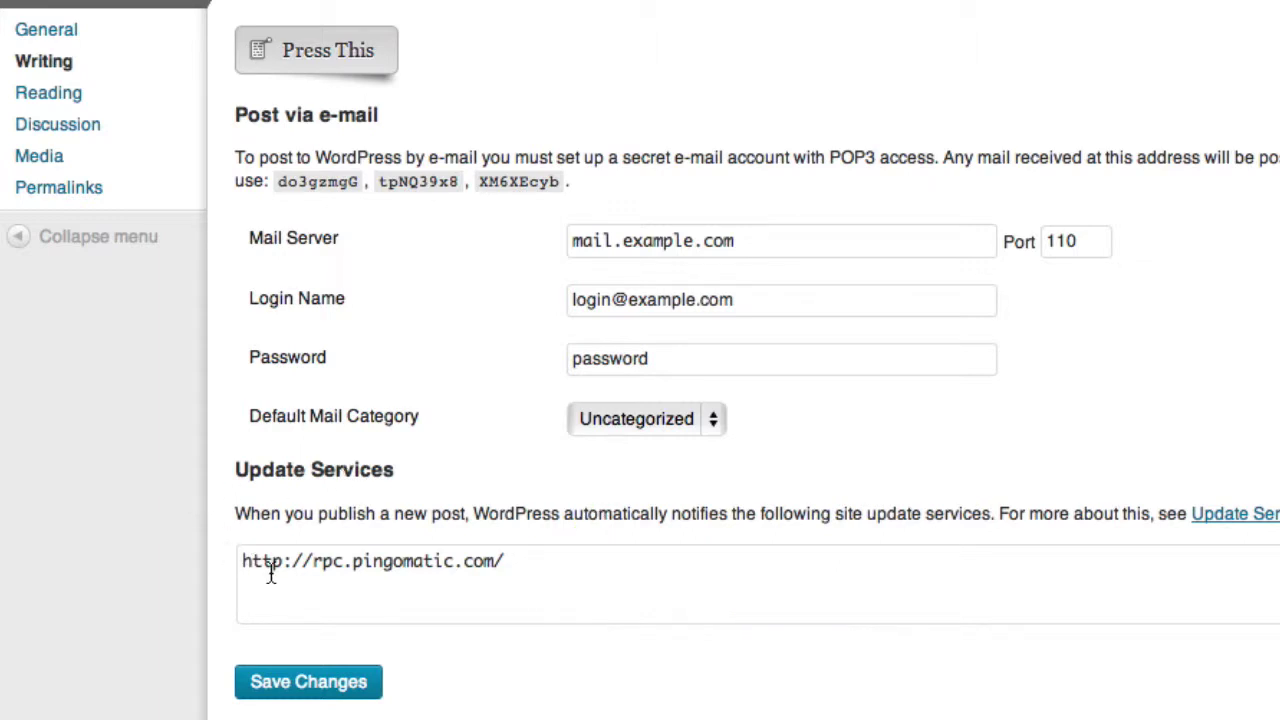
left_click(531, 569)
left_click_drag(464, 570, 210, 569)
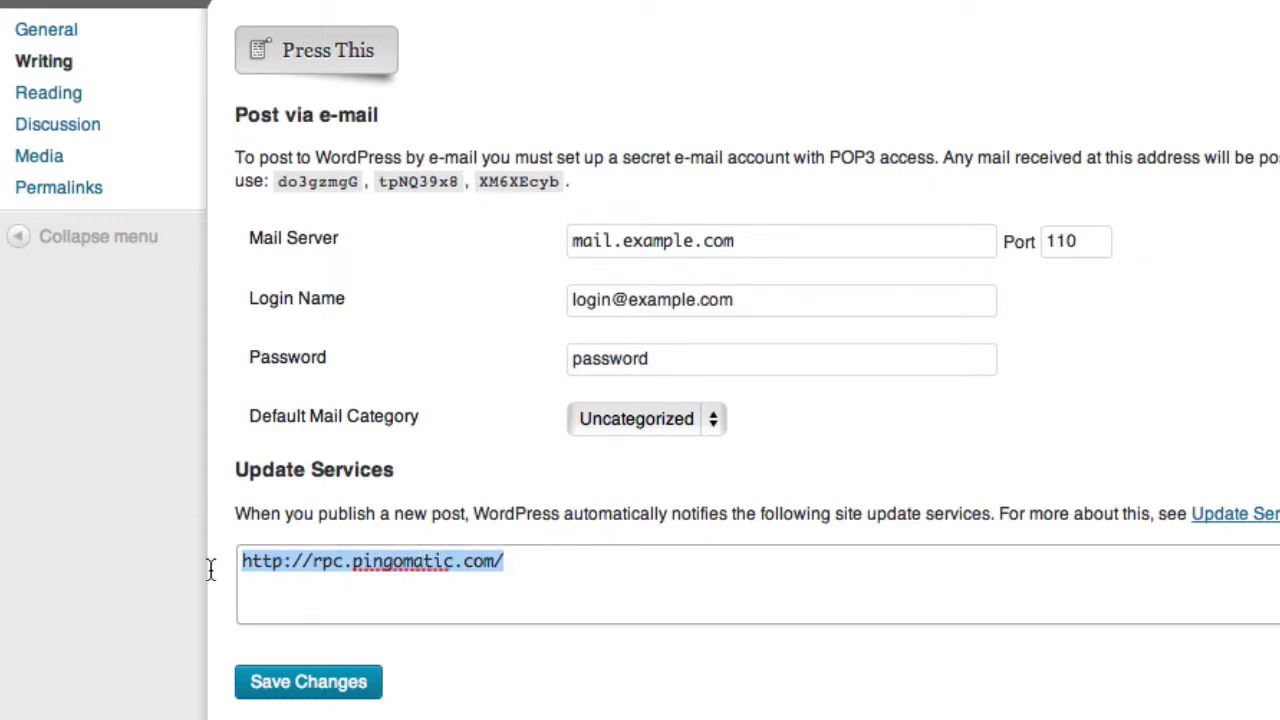
left_click(210, 569)
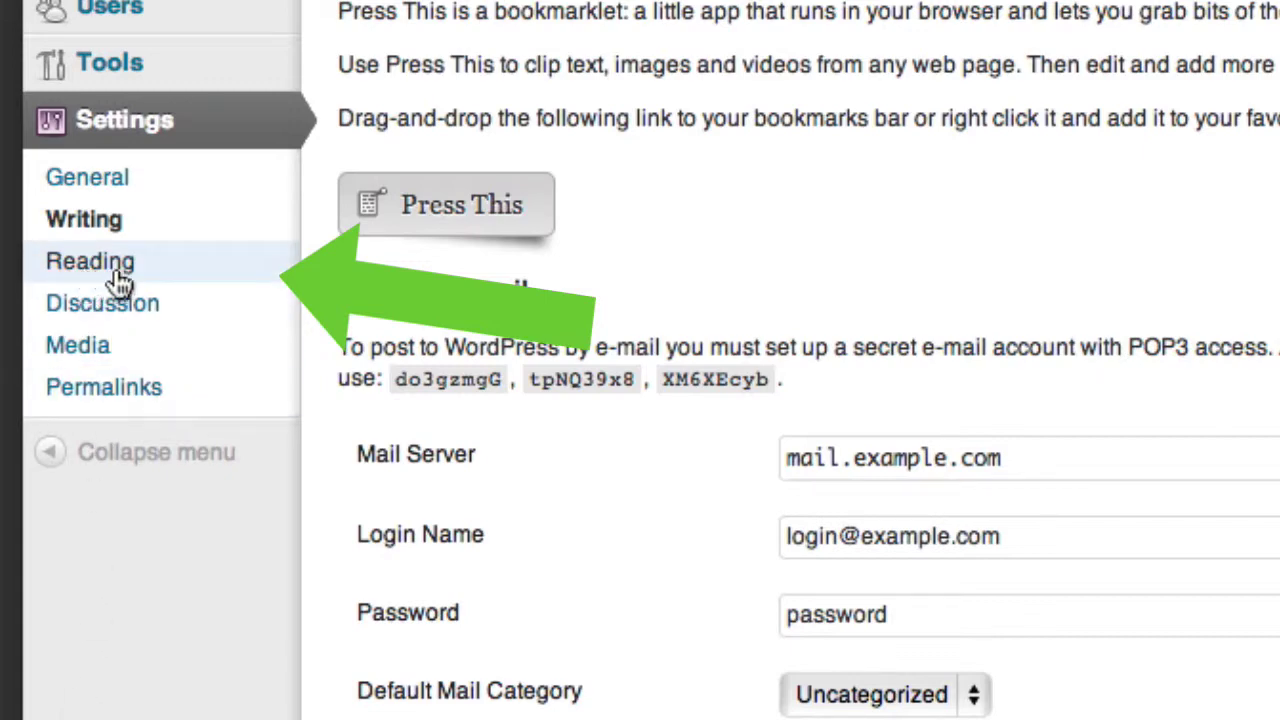
Step: Open the Reading settings and set the front page to display a static page
left_click(163, 277)
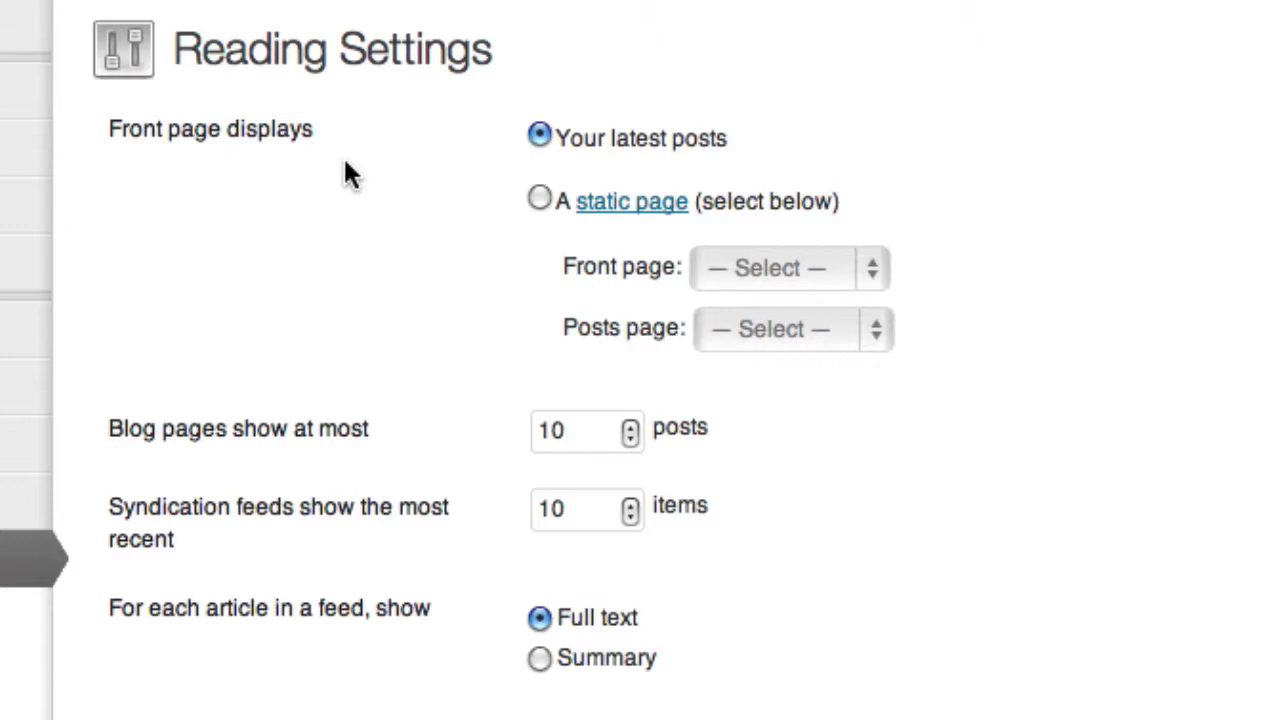
left_click(539, 199)
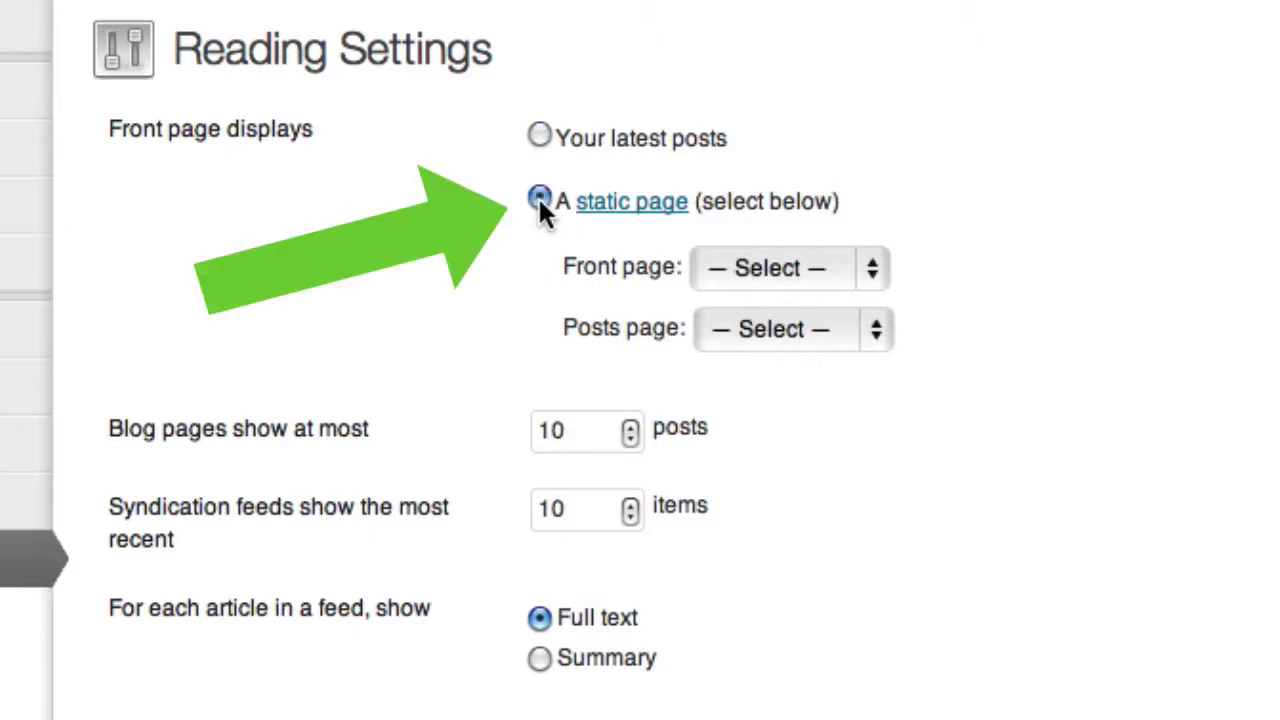
Step: Try Sample Page as the static front page and reset the choice to the unselected option
left_click(873, 272)
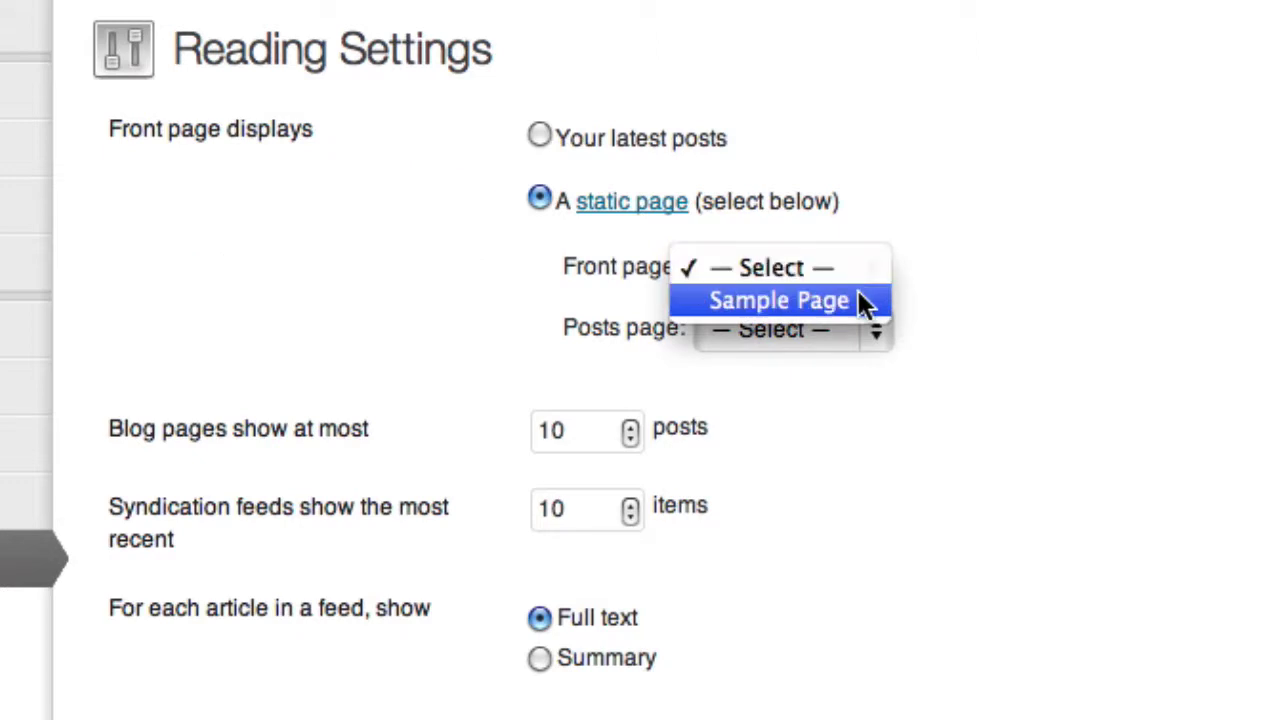
left_click(858, 292)
left_click(874, 262)
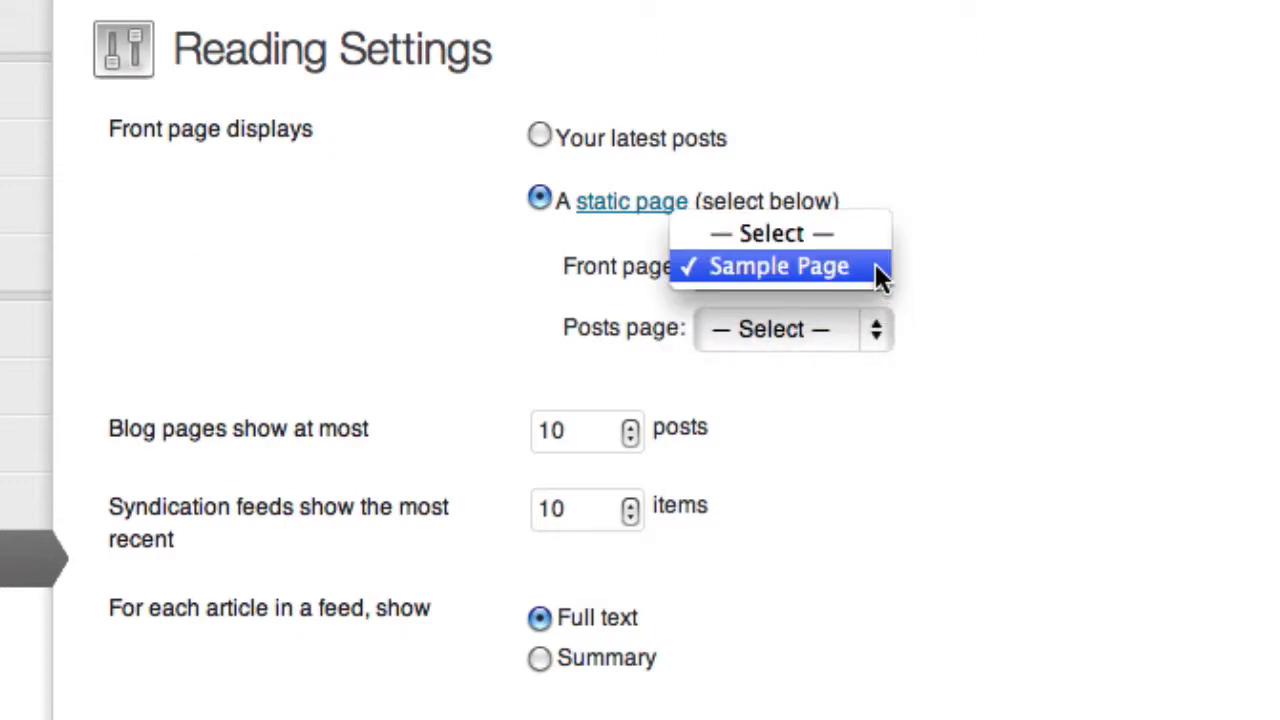
left_click(867, 234)
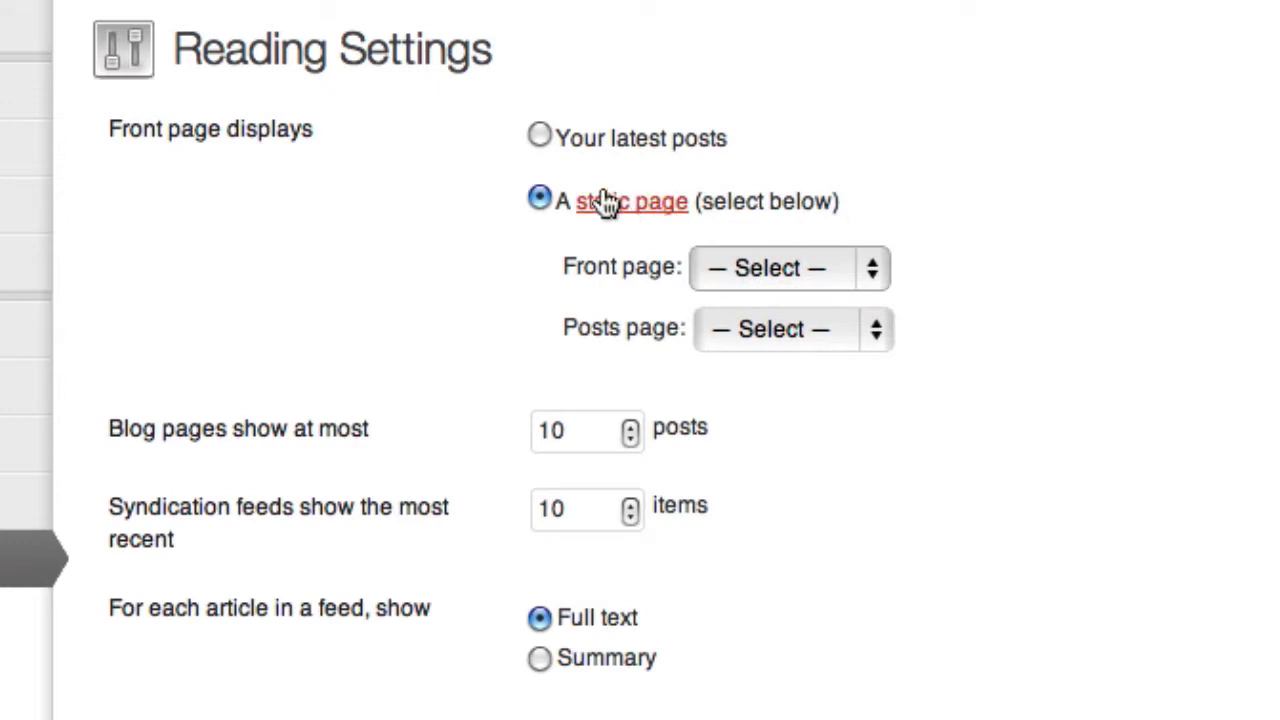
Step: Switch the front page display to latest posts and back to a static page, and check the Posts page choices
left_click(540, 133)
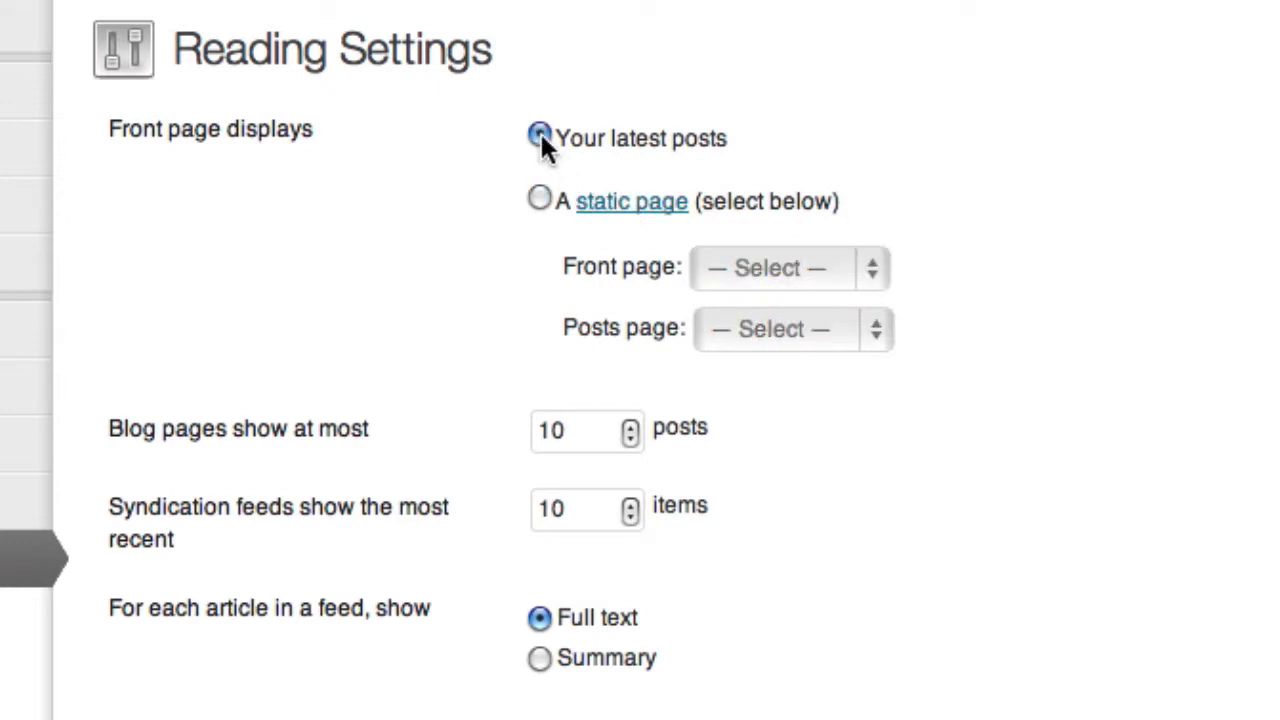
left_click(539, 200)
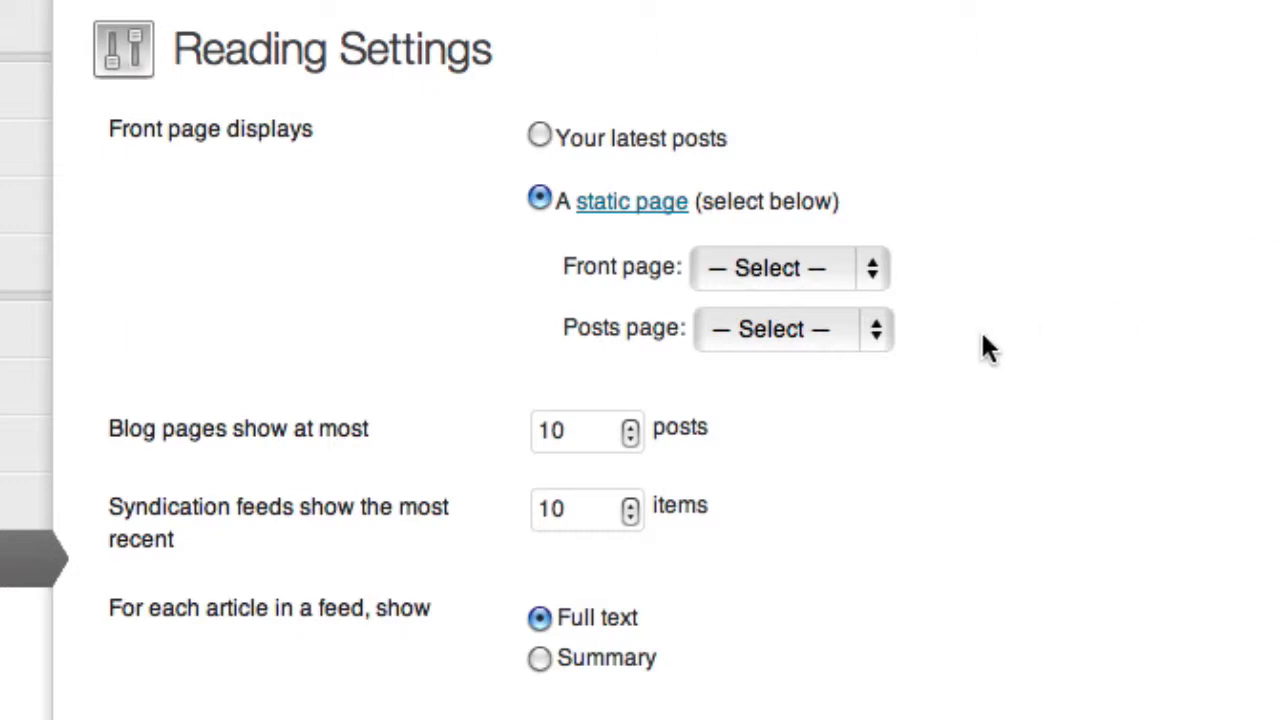
left_click(877, 335)
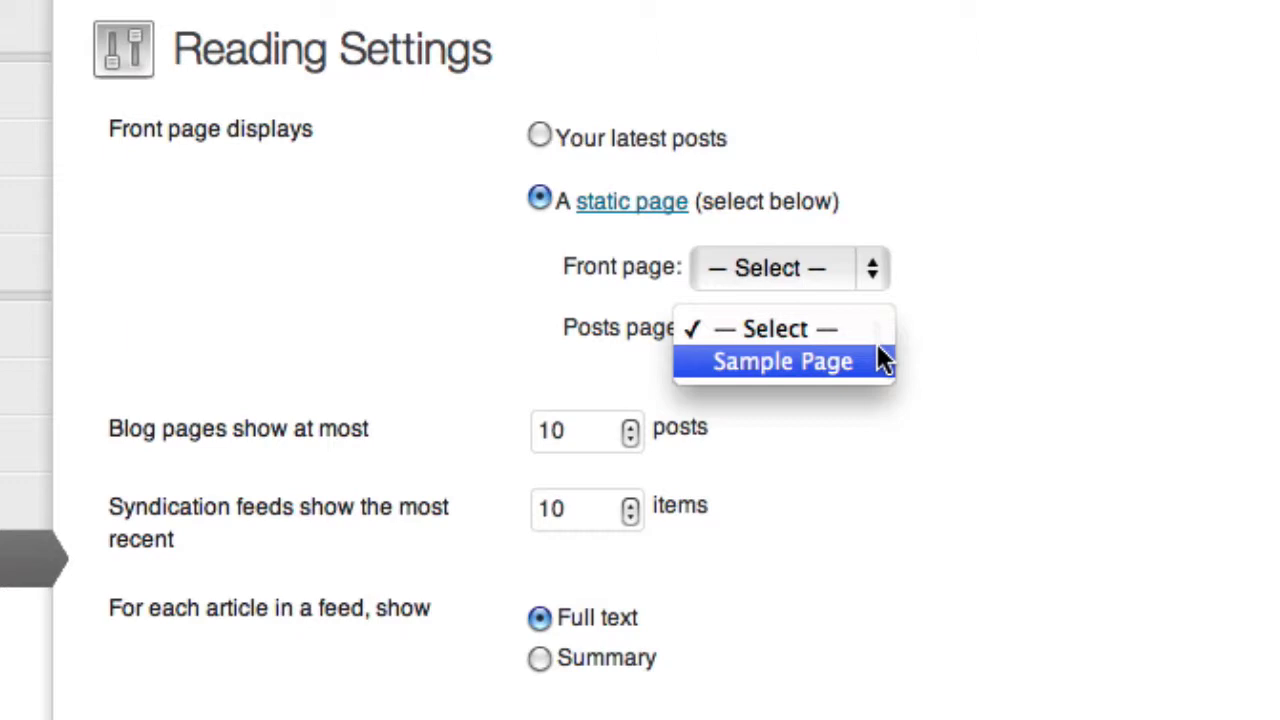
left_click(876, 330)
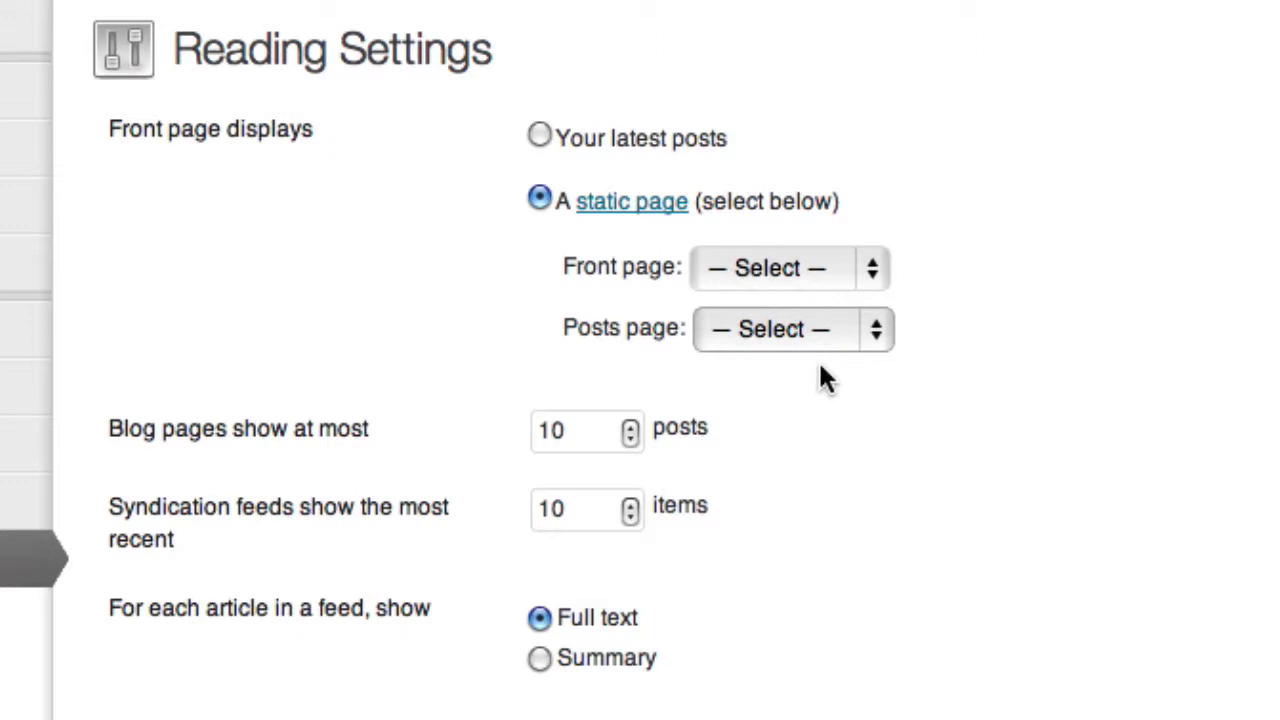
Step: Set the maximum number of posts shown on blog pages to 4
left_click(628, 438)
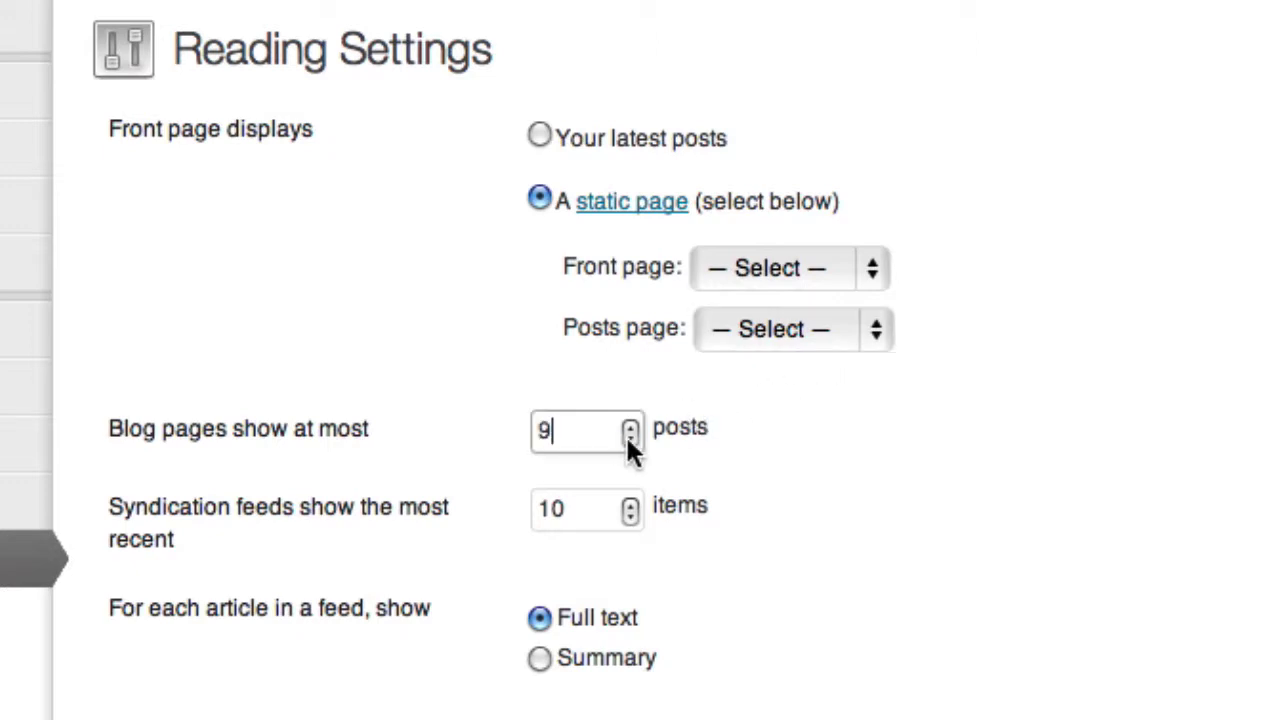
left_click(628, 438)
left_click(628, 438)
left_click(628, 438)
left_click(628, 438)
left_click(628, 438)
left_click(954, 450)
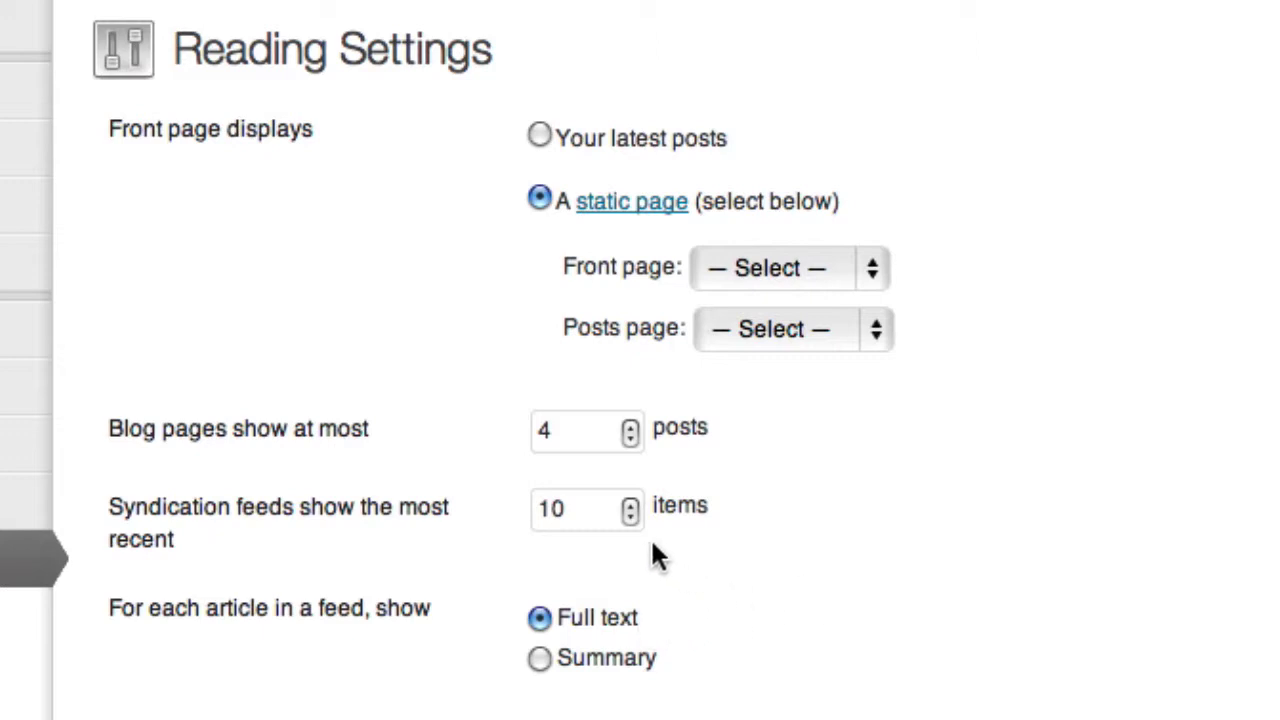
Step: Try the Summary option for articles in a feed and return to Full text
left_click(540, 662)
left_click(540, 619)
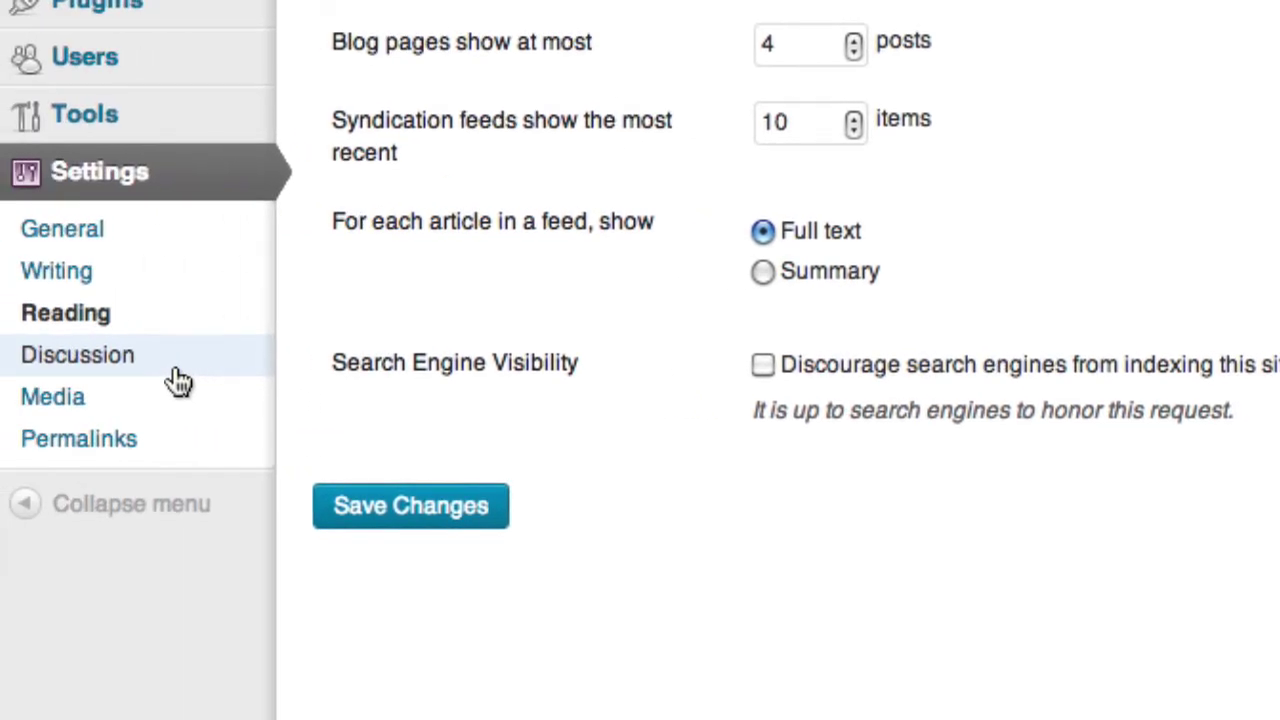
Step: Open the Discussion settings and look through the comment, moderation and blacklist options
left_click(178, 380)
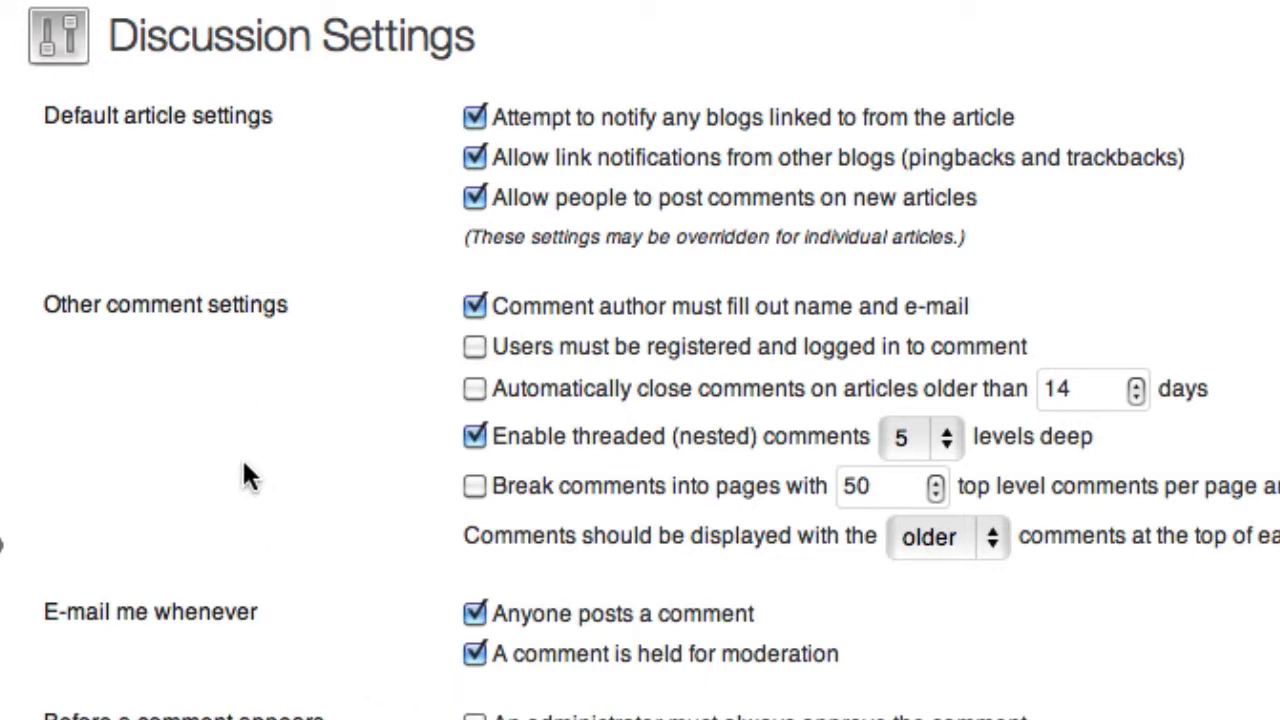
scroll(242, 458, "down", 15)
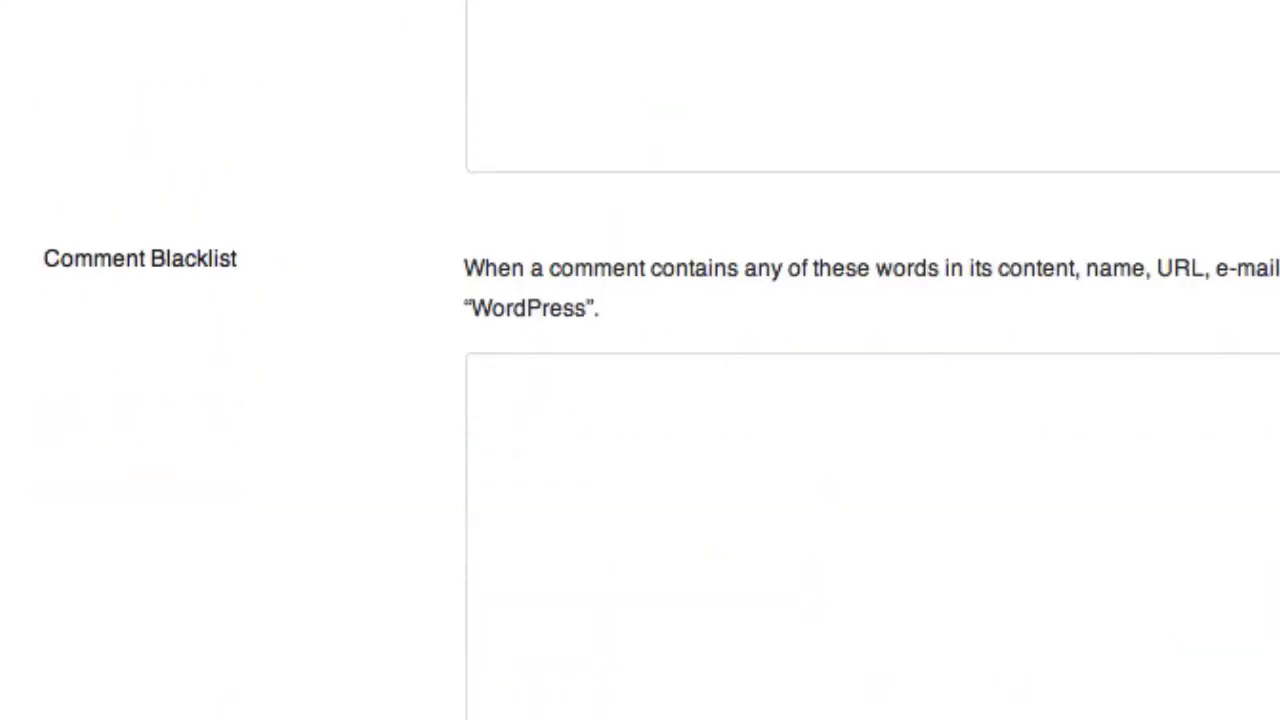
scroll(2, 162, "up", 10)
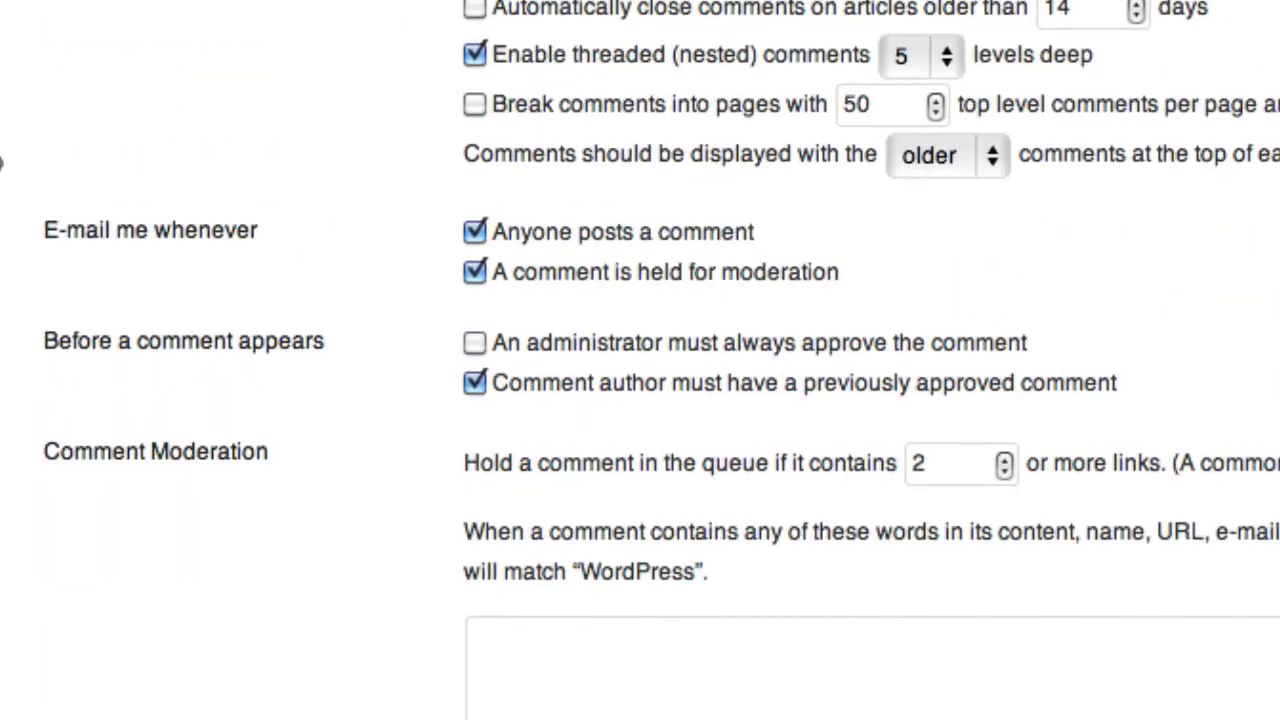
Step: In the Media settings, set the medium image size's maximum width to 680 and clear its maximum height
scroll(2, 162, "up", 4)
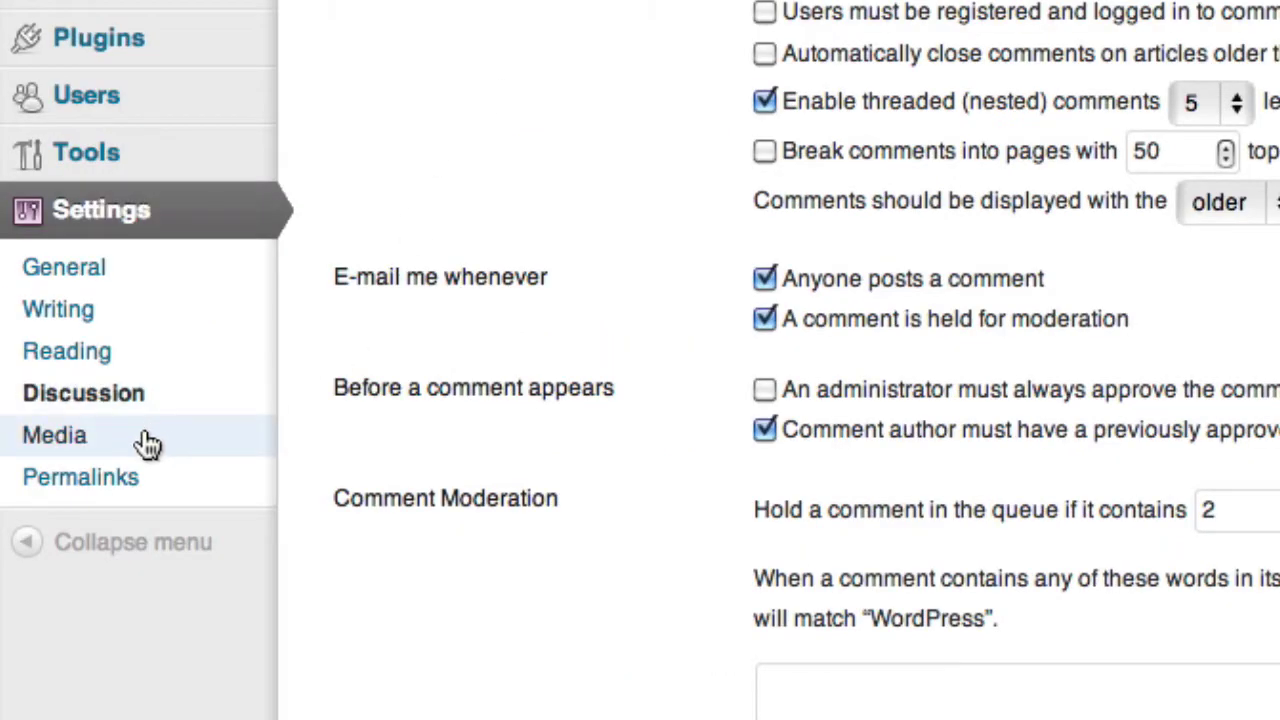
left_click(148, 444)
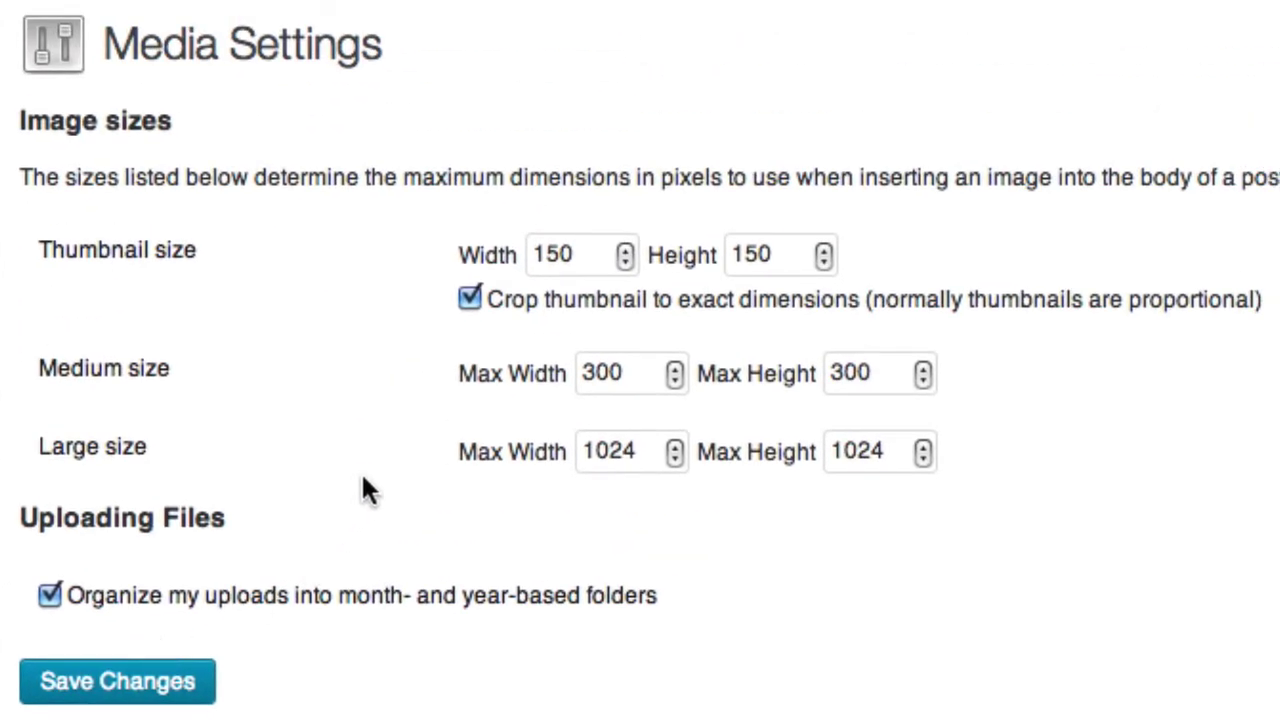
double_click(603, 385)
type("680")
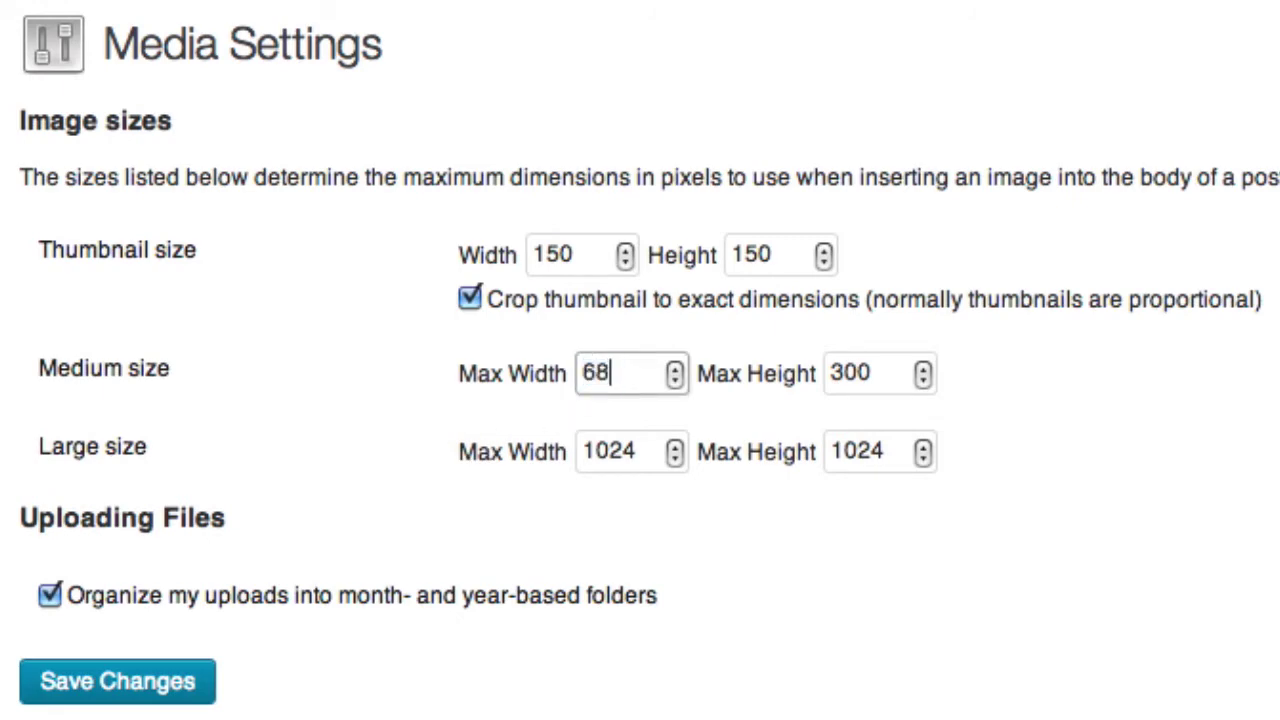
key("Tab")
key("BackSpace")
Step: Set the large image size's maximum width to 960 and clear its maximum height
key("Tab")
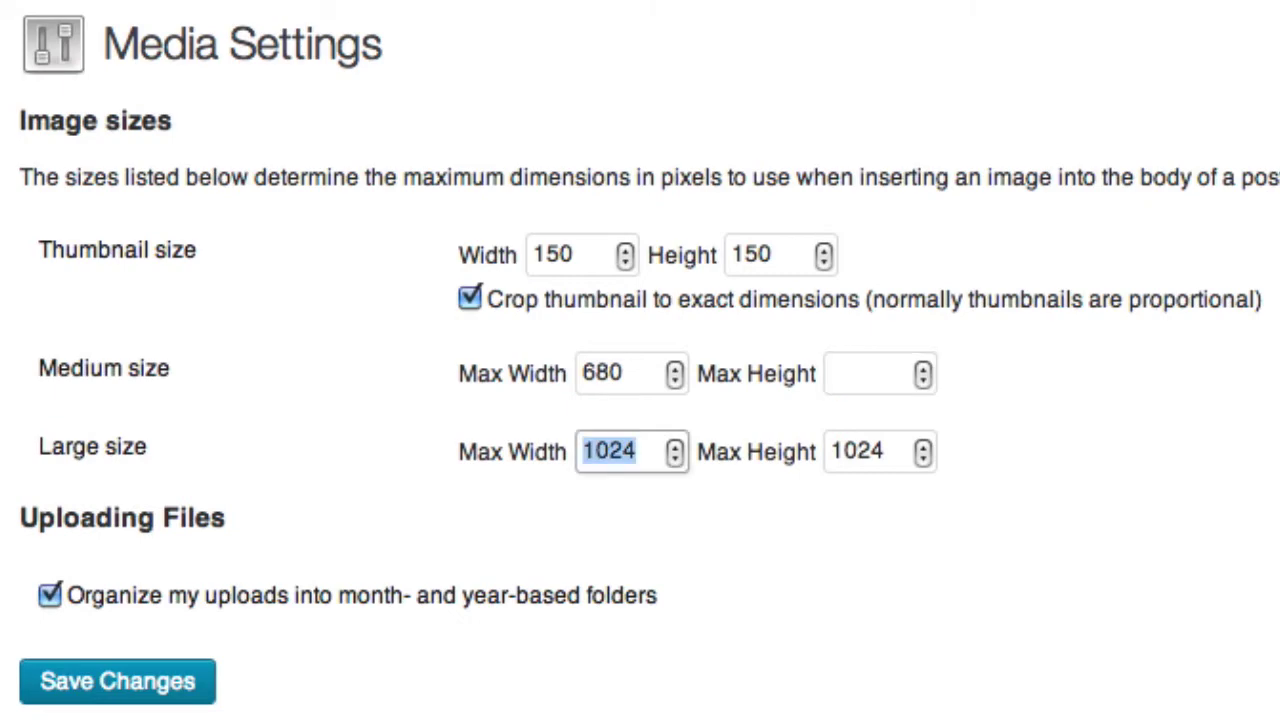
type("960")
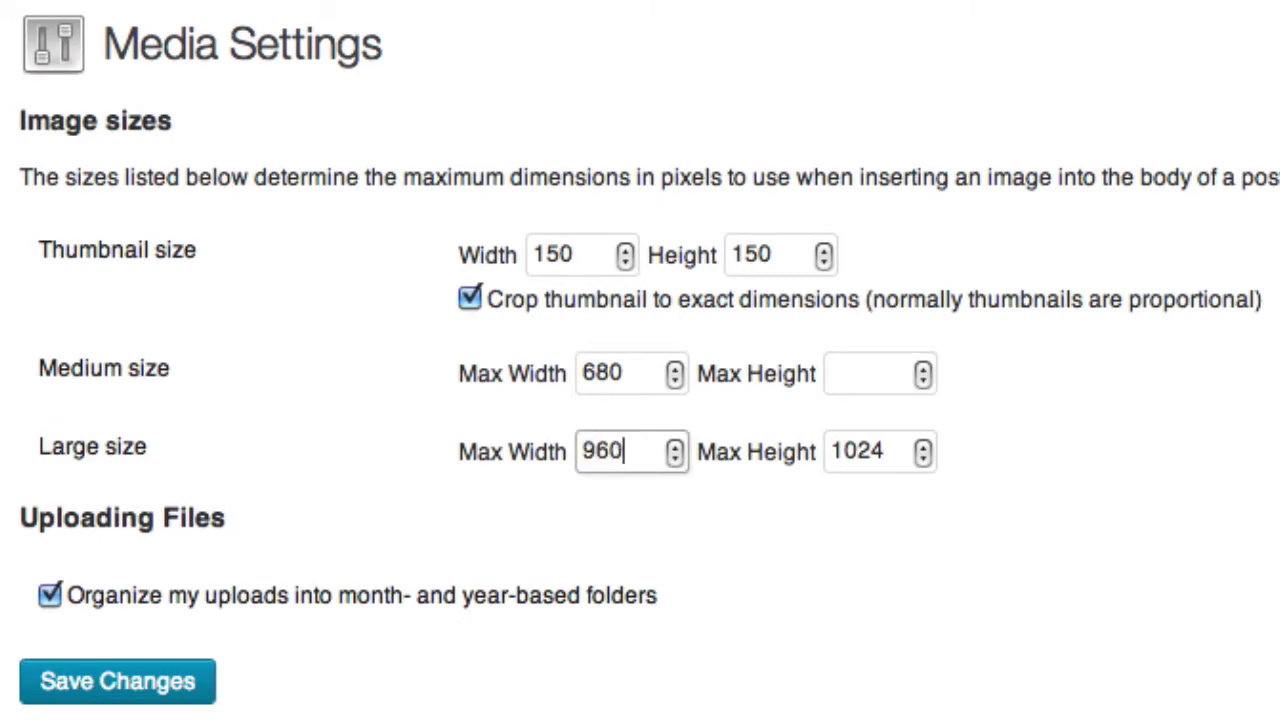
key("Tab")
key("BackSpace")
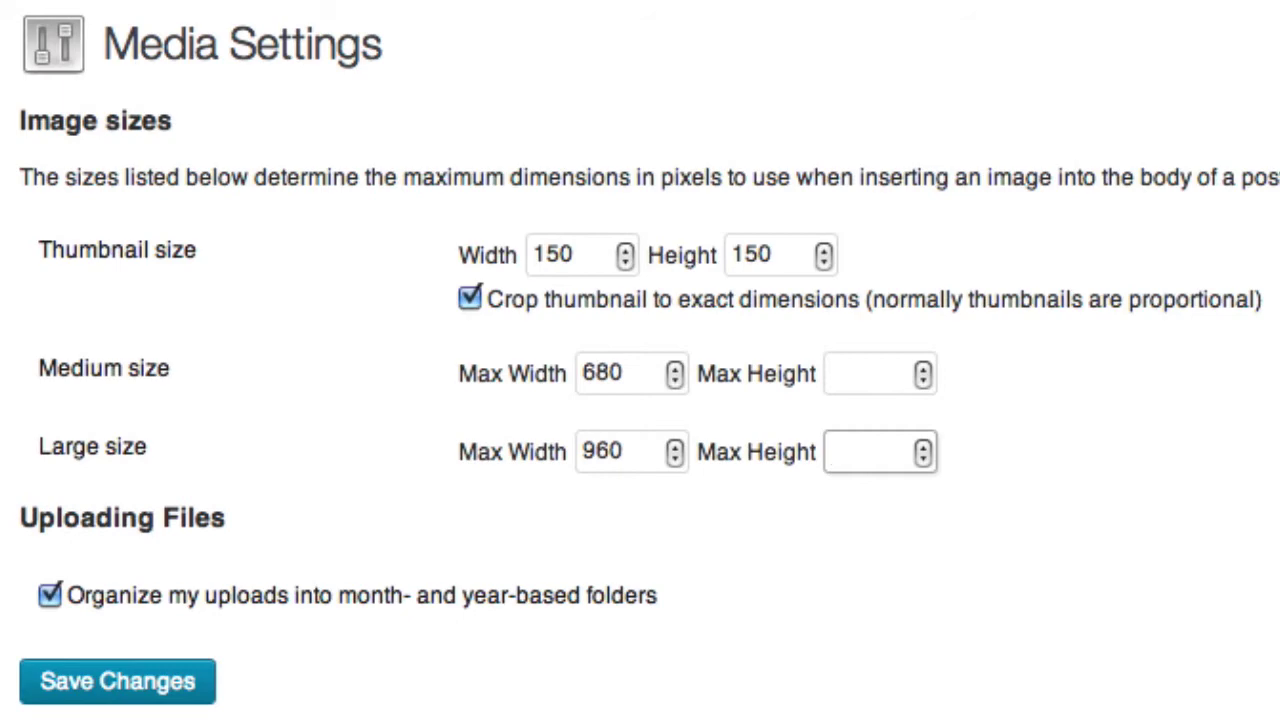
left_click(984, 658)
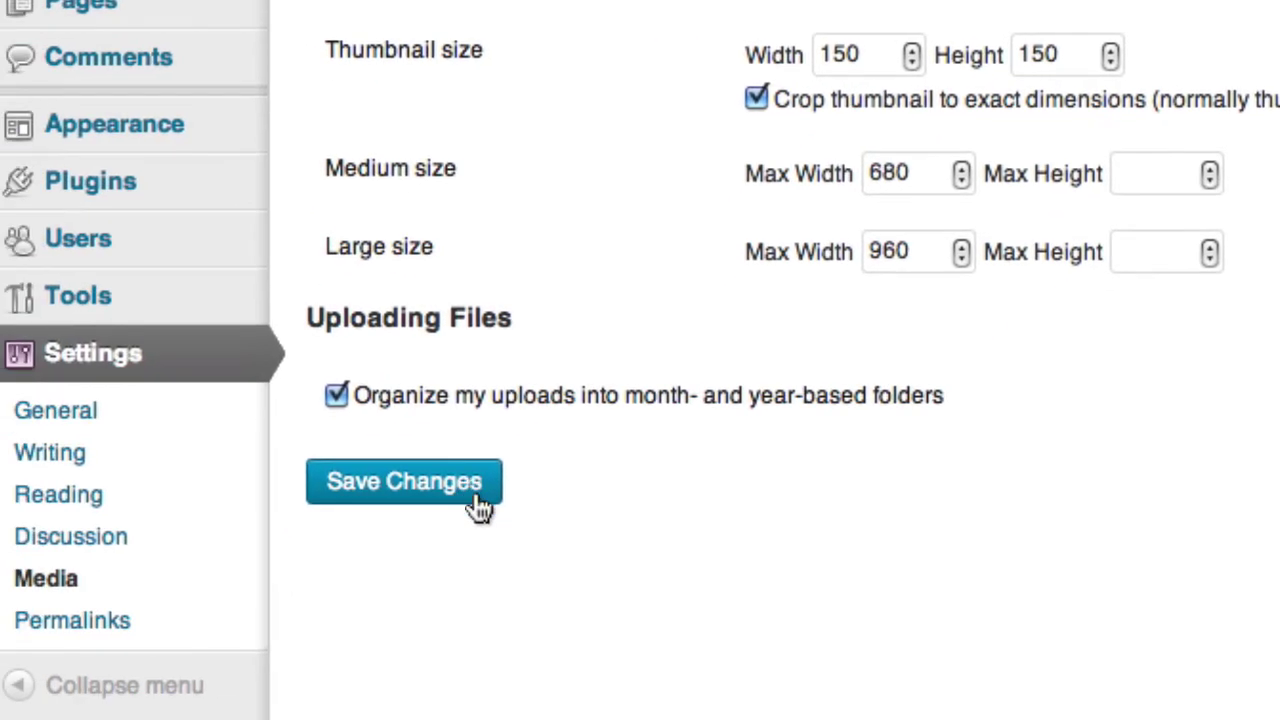
Step: Open the Permalinks settings and choose the Post name URL structure
left_click(113, 636)
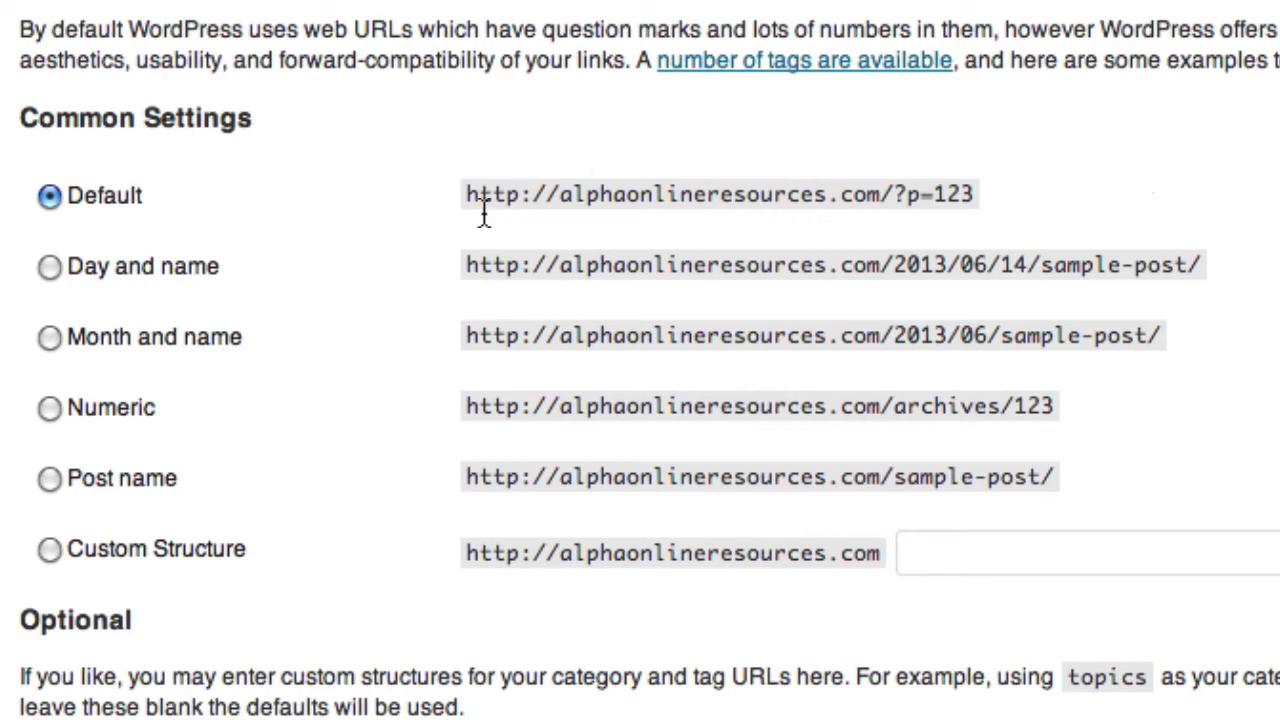
left_click(49, 480)
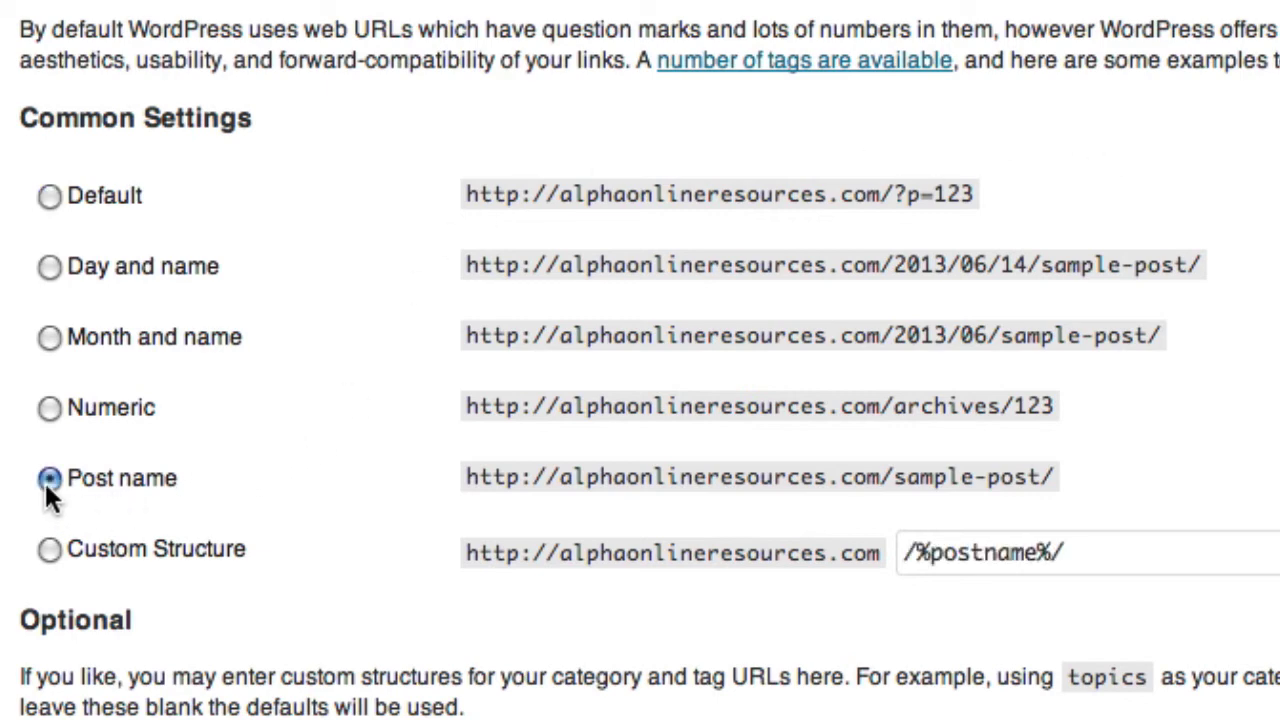